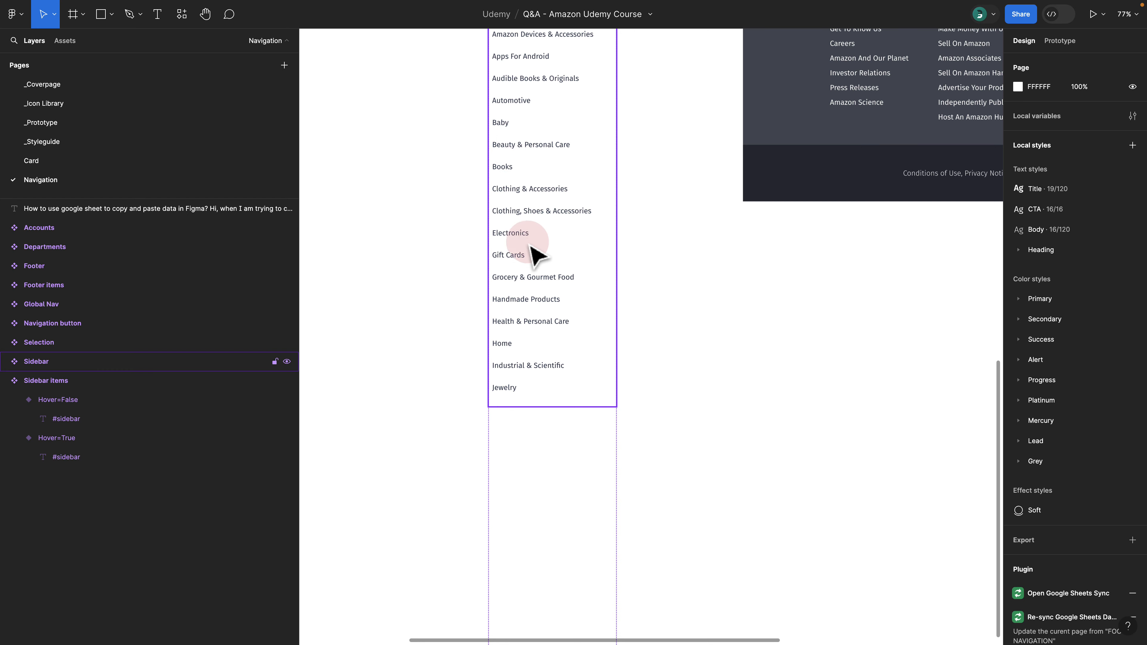
Look over the Sidebar, Sidebar items and Footer components on the Navigation page.
{"action": "scroll", "coordinate": [650, 261], "scroll_direction": "up", "scroll_amount": 7}
{"action": "scroll", "coordinate": [650, 261], "scroll_direction": "right", "scroll_amount": 7}
{"action": "scroll", "coordinate": [653, 264], "scroll_direction": "left", "scroll_amount": 4}
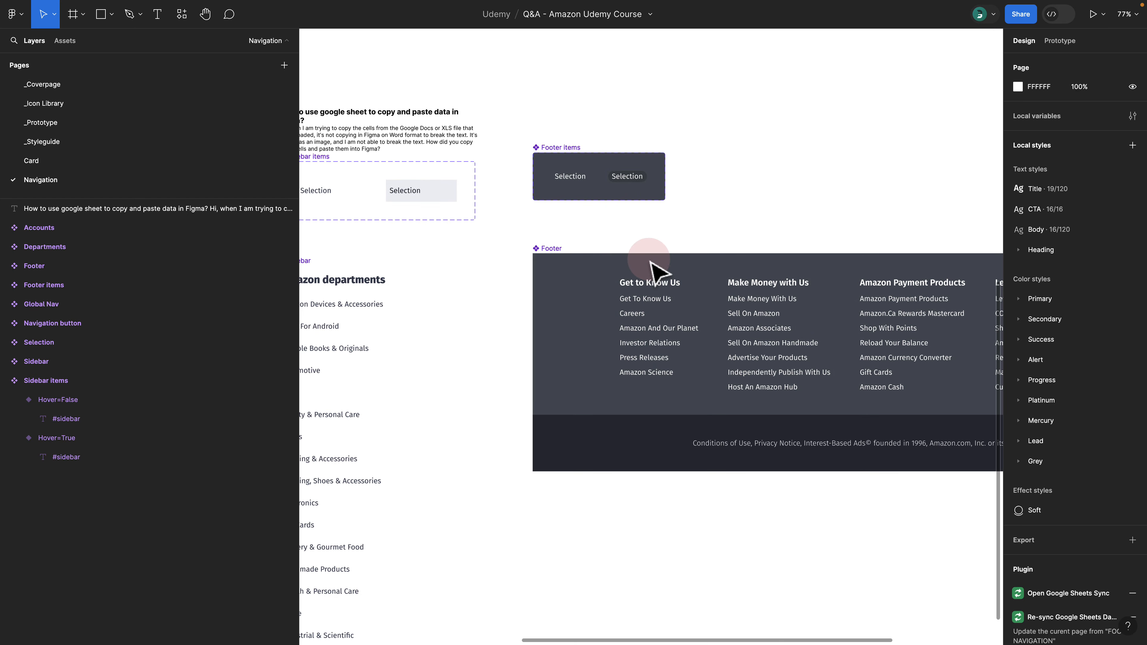
{"action": "scroll", "coordinate": [648, 248], "scroll_direction": "down", "scroll_amount": 5}
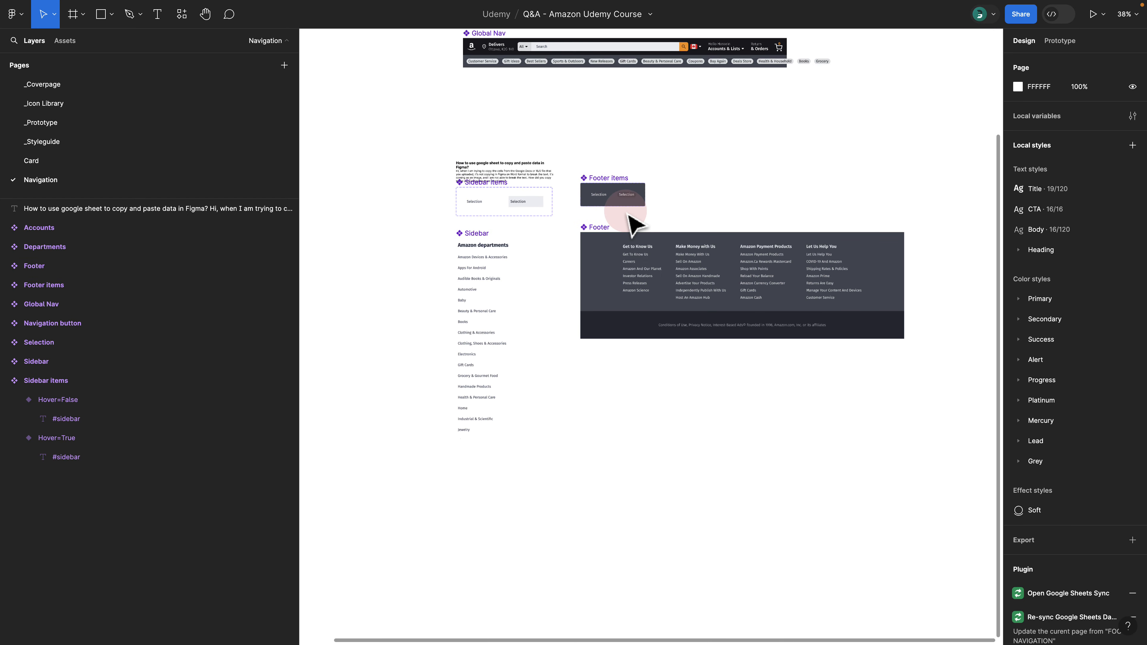
Open the _Prototype page and examine the Amazon departments sidebar in the Desktop - 1 frame.
{"action": "left_click", "coordinate": [49, 124]}
{"action": "left_click", "coordinate": [425, 164]}
{"action": "key", "text": "space"}
{"action": "left_click_drag", "start_coordinate": [431, 187], "coordinate": [467, 149]}
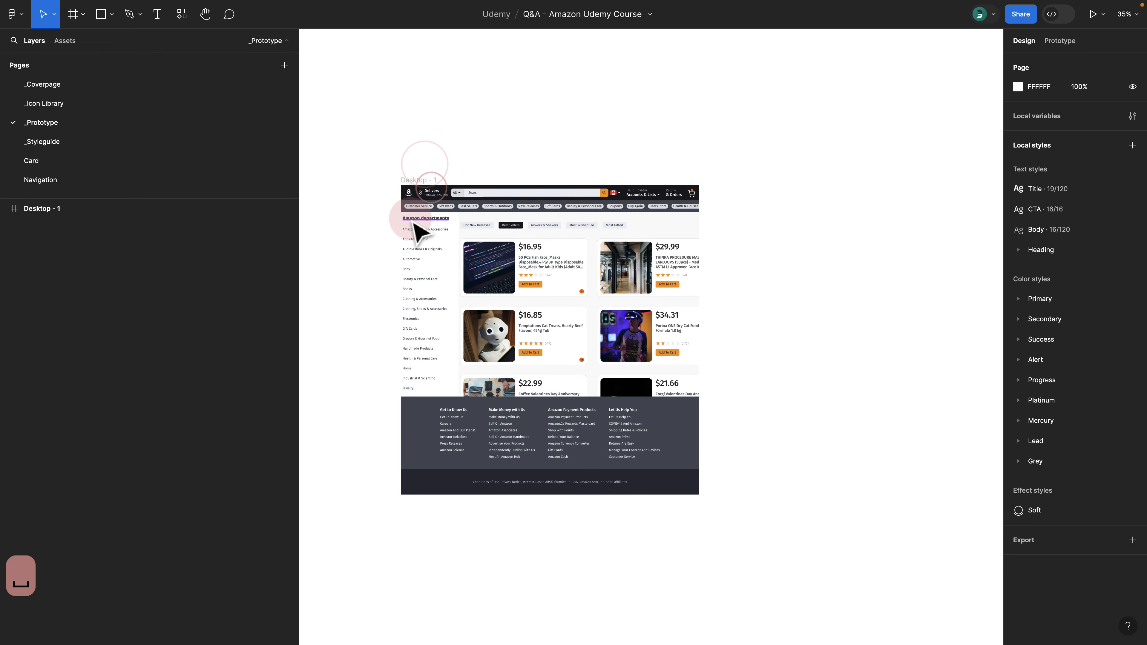
{"action": "scroll", "coordinate": [416, 230], "scroll_direction": "up", "scroll_amount": 6}
{"action": "left_click_drag", "start_coordinate": [416, 230], "coordinate": [457, 166]}
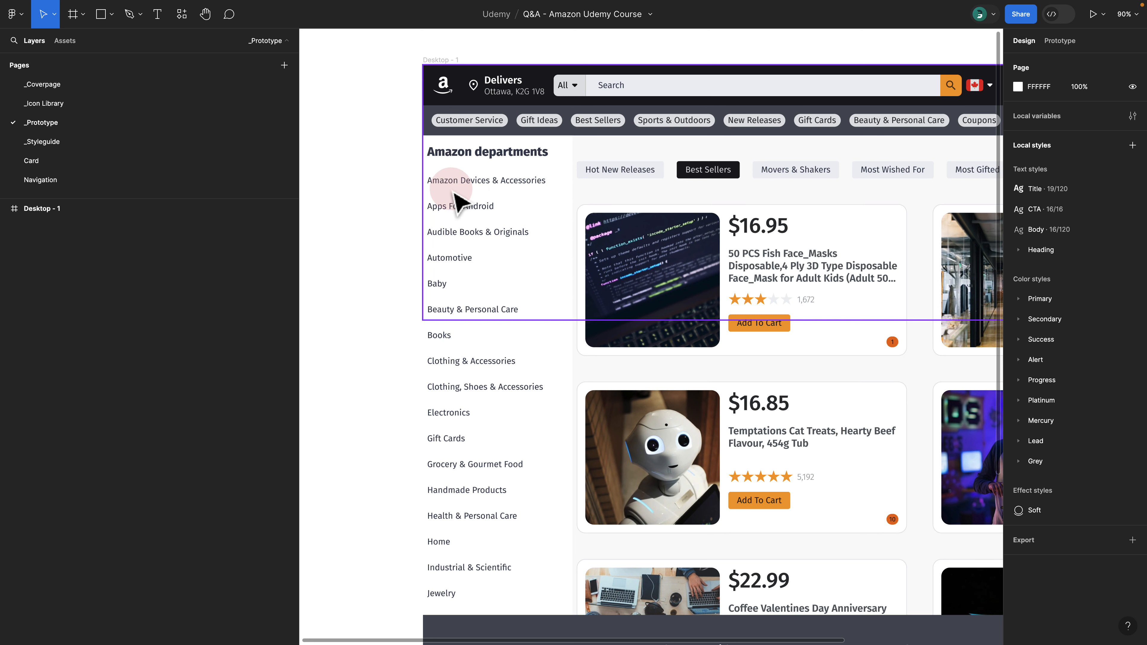
Return to the Navigation page and select the Hover=False variant of the Sidebar items component.
{"action": "left_click", "coordinate": [134, 179]}
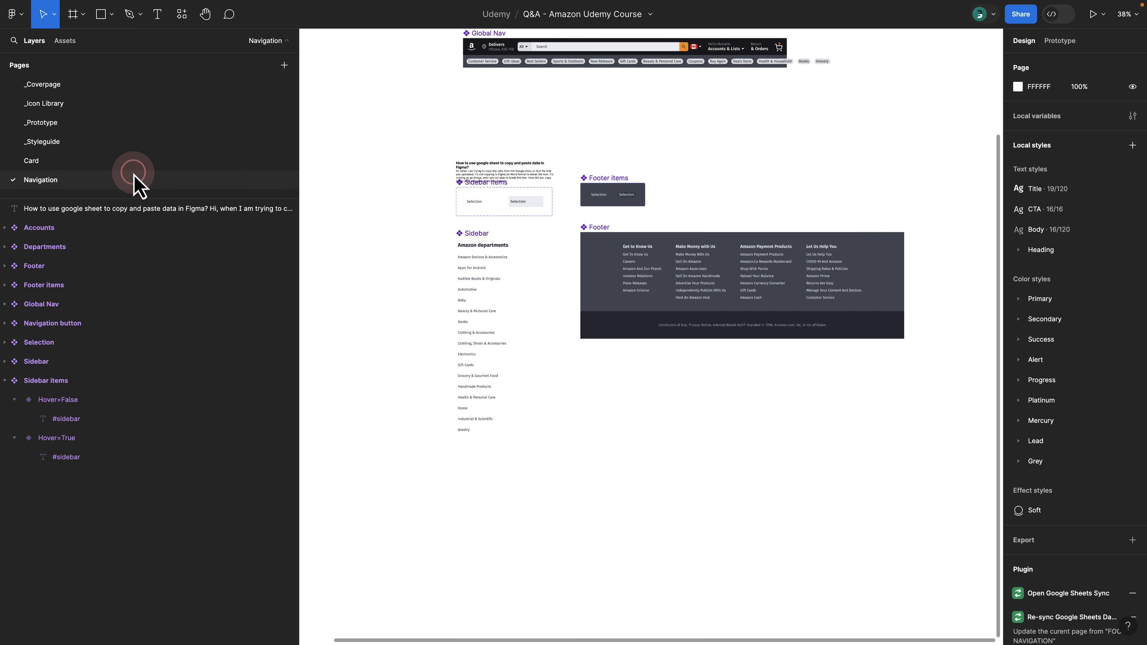
{"action": "scroll", "coordinate": [411, 189], "scroll_direction": "up", "scroll_amount": 5}
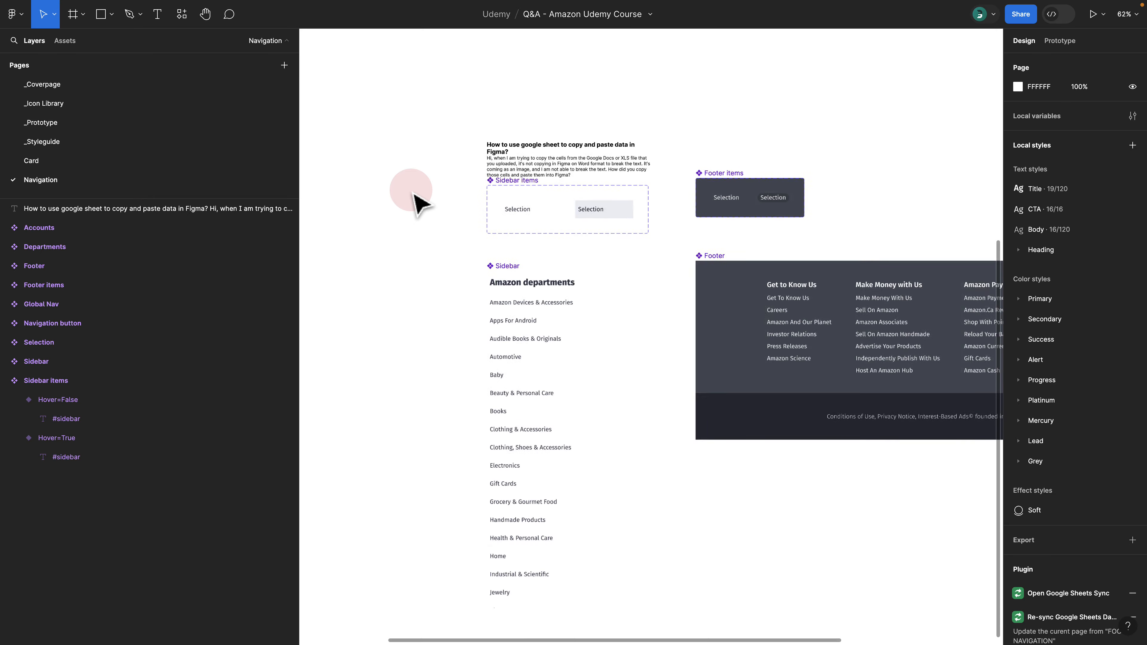
{"action": "scroll", "coordinate": [576, 295], "scroll_direction": "down", "scroll_amount": 2}
{"action": "scroll", "coordinate": [582, 294], "scroll_direction": "down", "scroll_amount": 2}
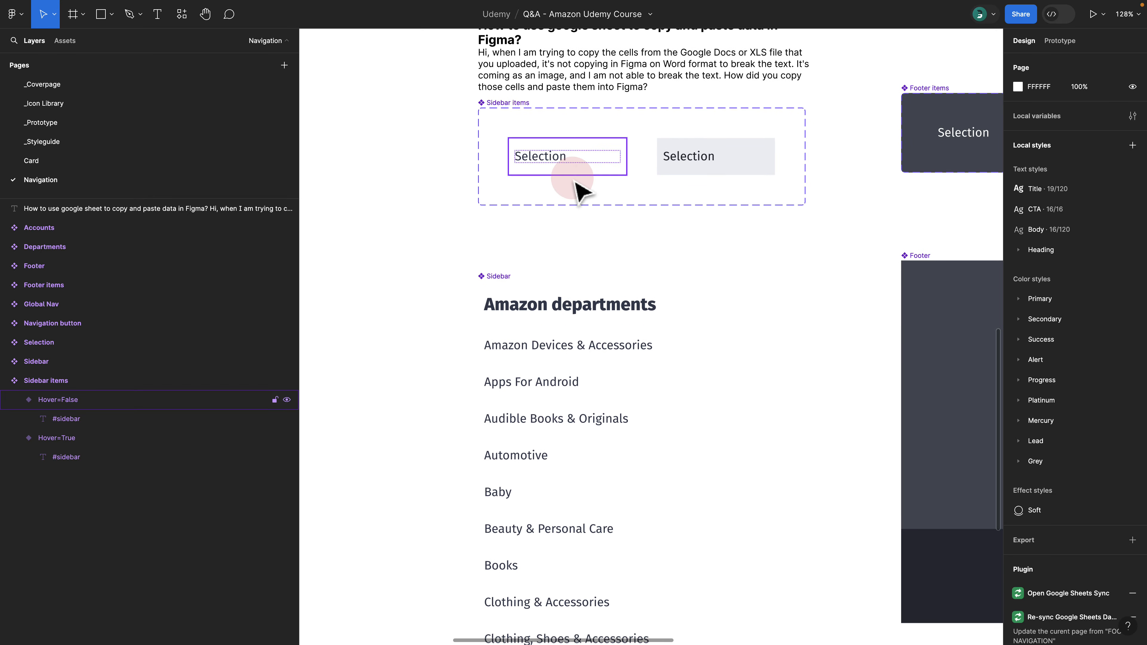
{"action": "left_click", "coordinate": [542, 158]}
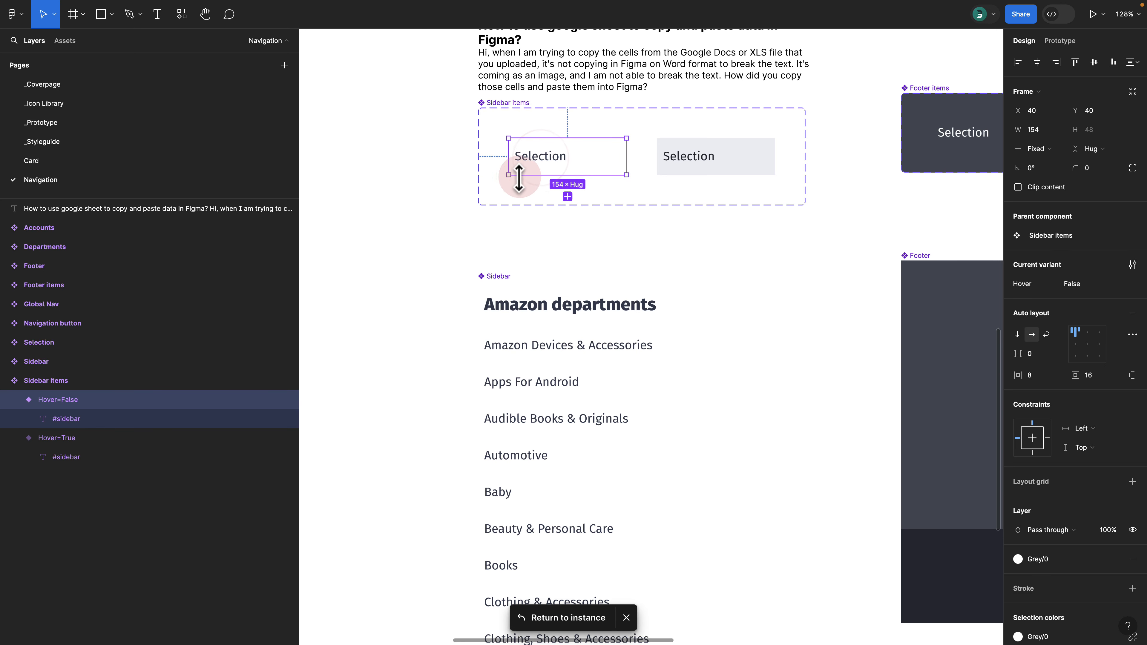
Examine the Sidebar items component's Hover=False and Hover=True variants and their #sidebar text layers.
{"action": "left_click", "coordinate": [57, 385]}
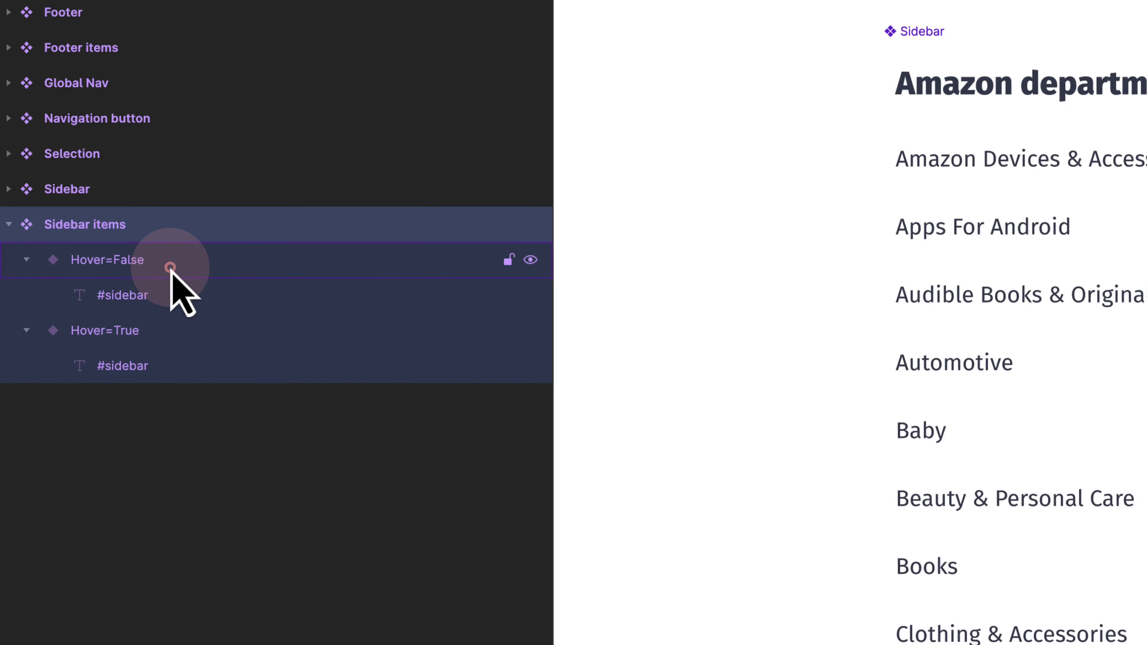
{"action": "left_click", "coordinate": [91, 402]}
{"action": "left_click", "coordinate": [225, 217]}
{"action": "left_click", "coordinate": [231, 113]}
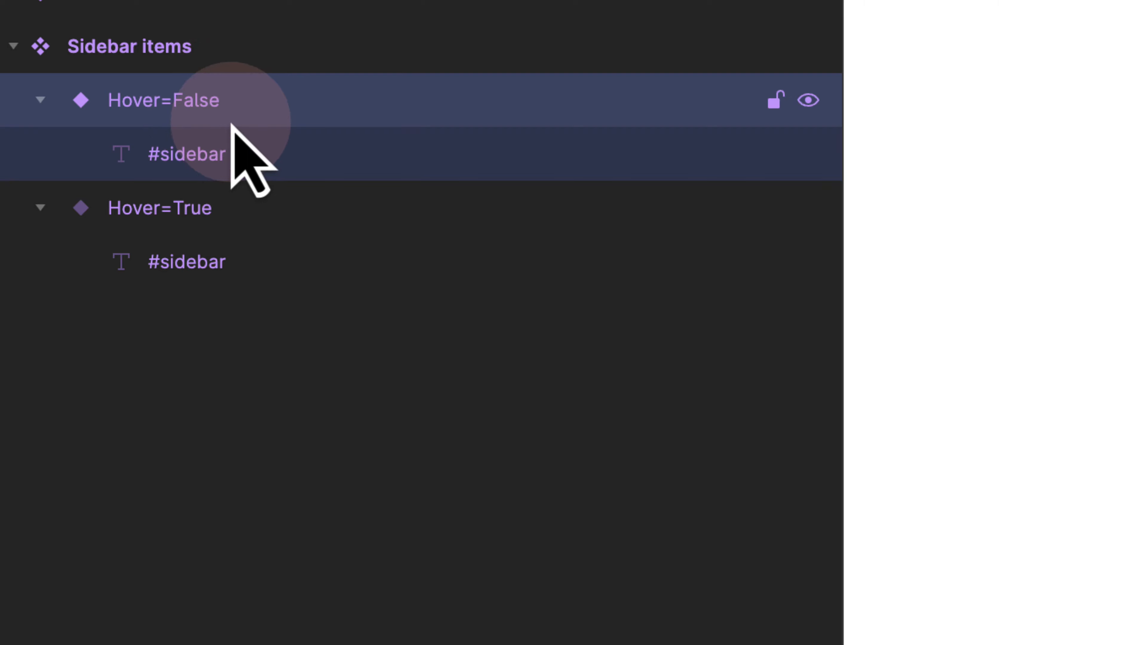
{"action": "left_click", "coordinate": [235, 156]}
{"action": "left_click", "coordinate": [221, 270]}
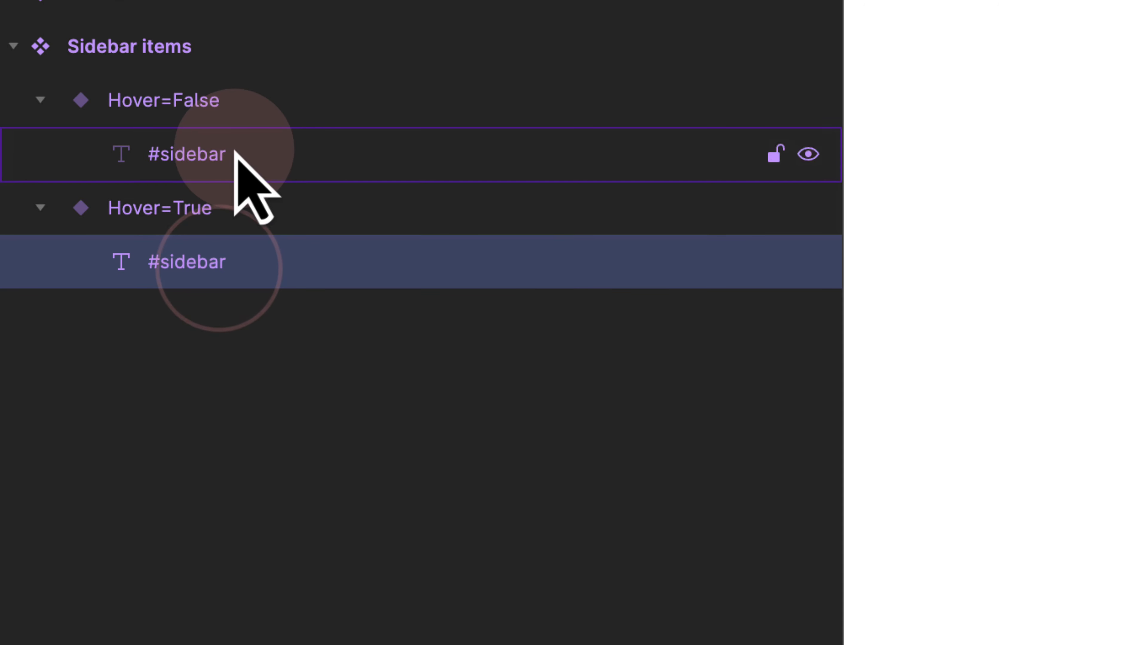
Inspect the name of the #sidebar text layer inside the Hover=False variant, highlighting the word and its # prefix.
{"action": "left_click", "coordinate": [134, 156]}
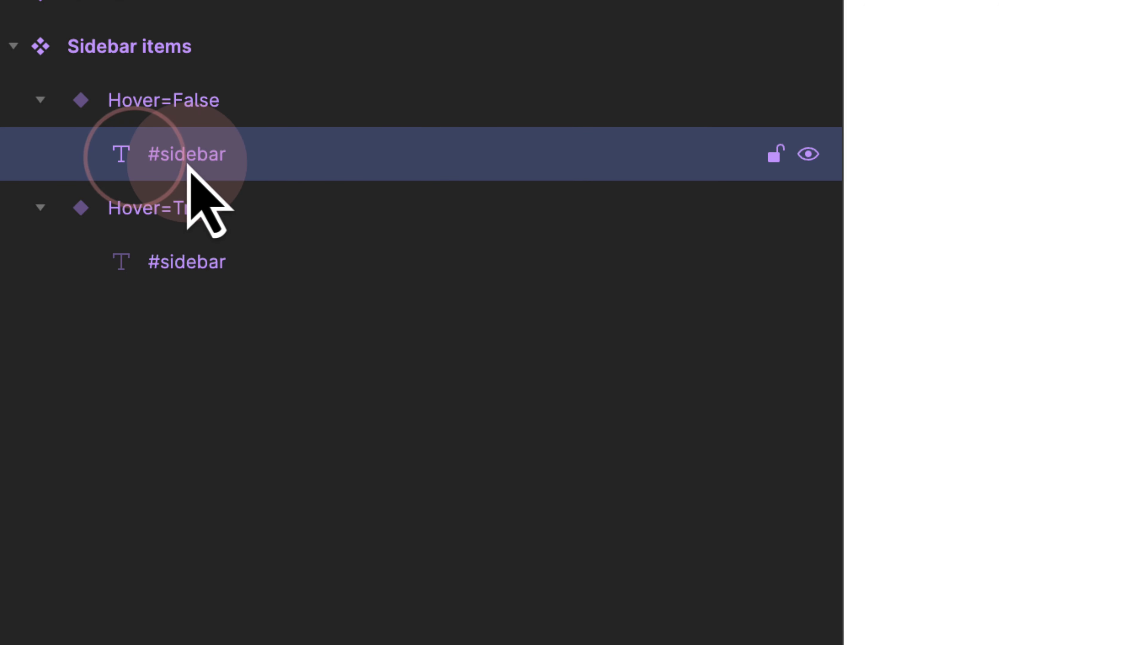
{"action": "double_click", "coordinate": [162, 164]}
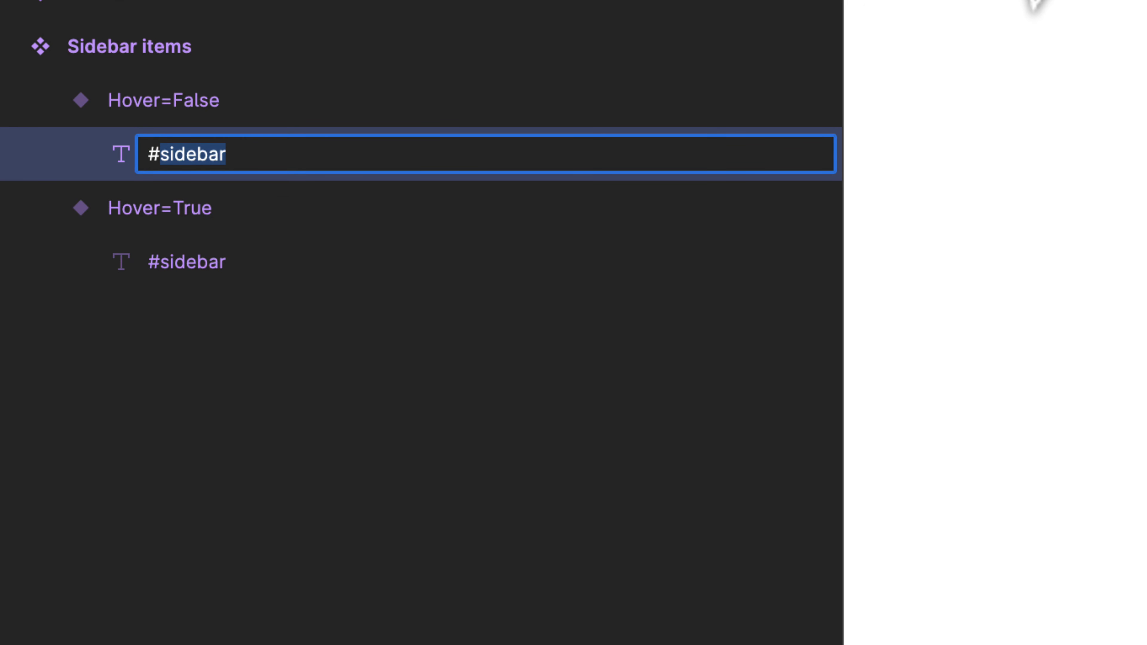
{"action": "left_click", "coordinate": [917, 3]}
{"action": "double_click", "coordinate": [210, 147]}
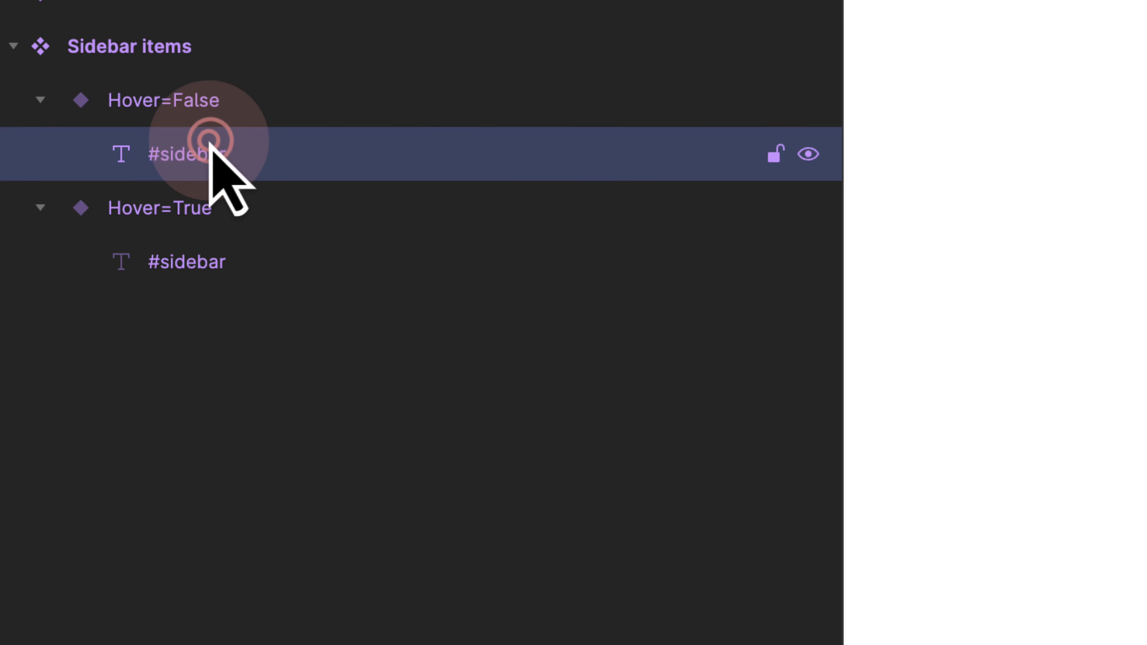
{"action": "left_click", "coordinate": [194, 153]}
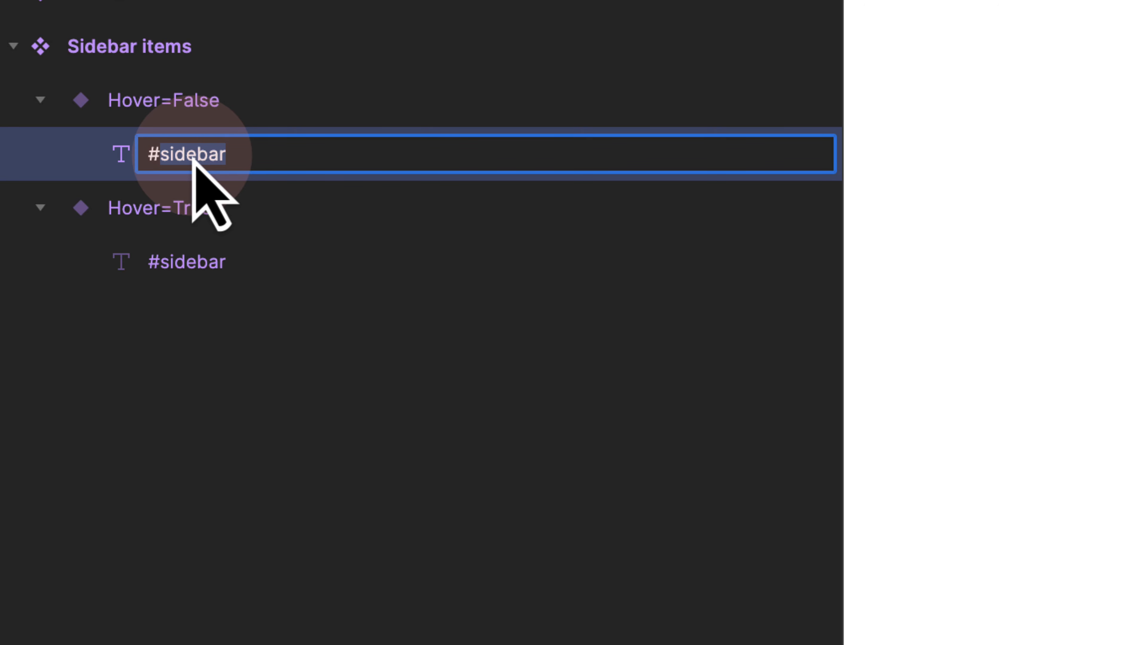
{"action": "left_click", "coordinate": [199, 156]}
{"action": "left_click_drag", "start_coordinate": [161, 162], "coordinate": [131, 165]}
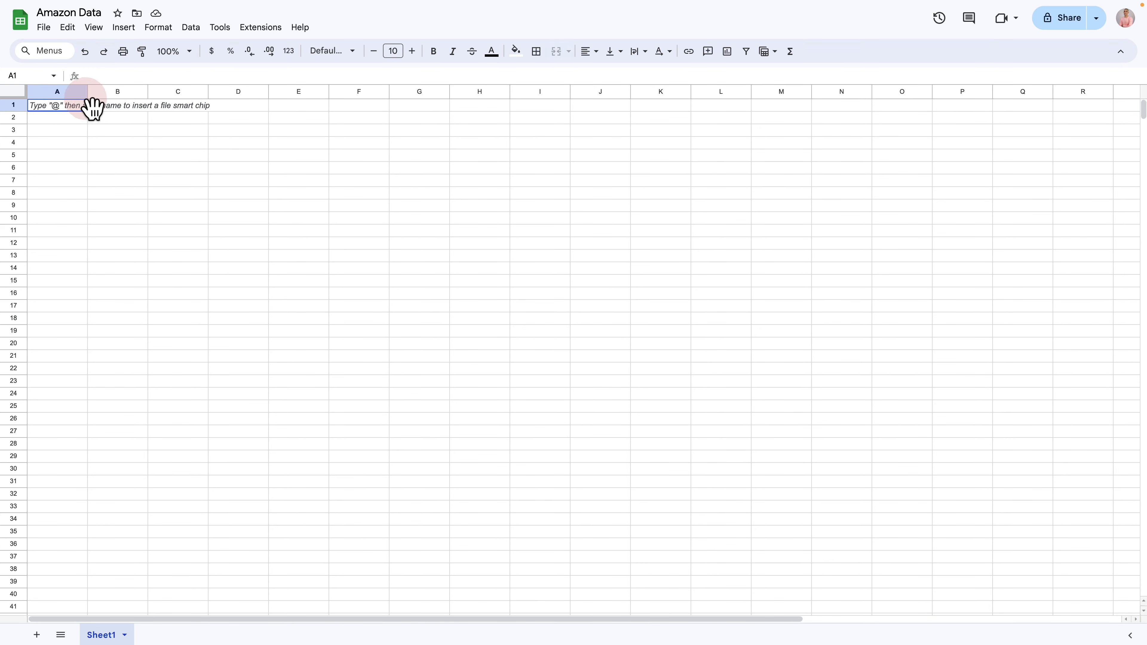
Switch from the empty Amazon Data sheet to the Amazon+Project+Content workbook in Excel and copy its entire data table.
{"action": "left_click", "coordinate": [113, 93]}
{"action": "left_click", "coordinate": [146, 131]}
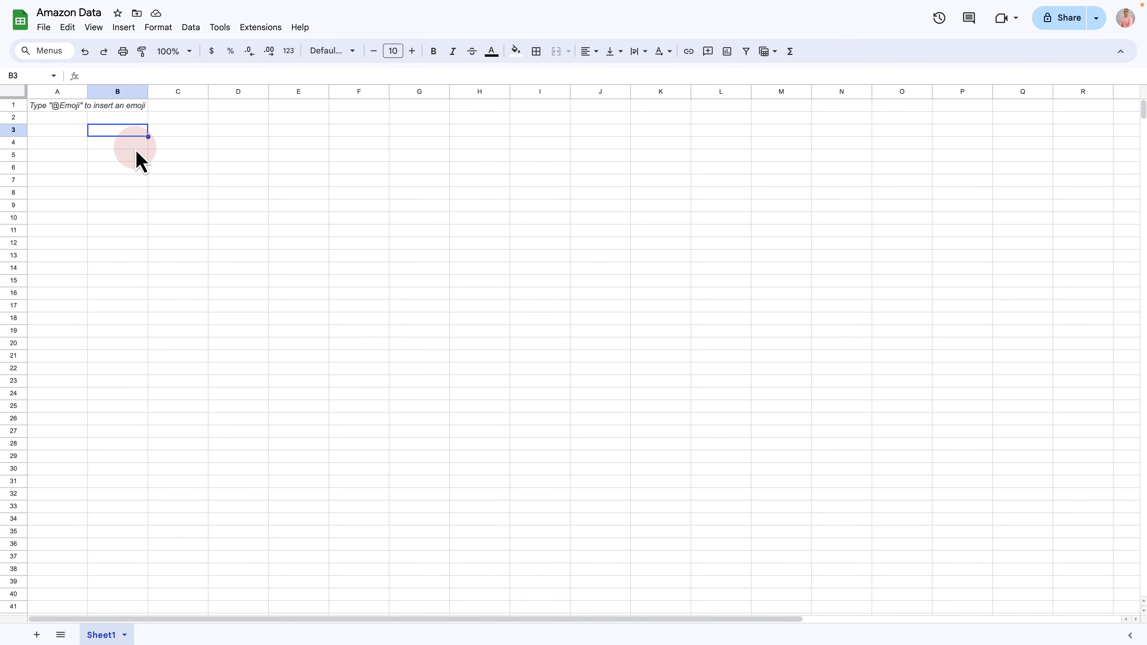
{"action": "key", "text": "ctrl+Right"}
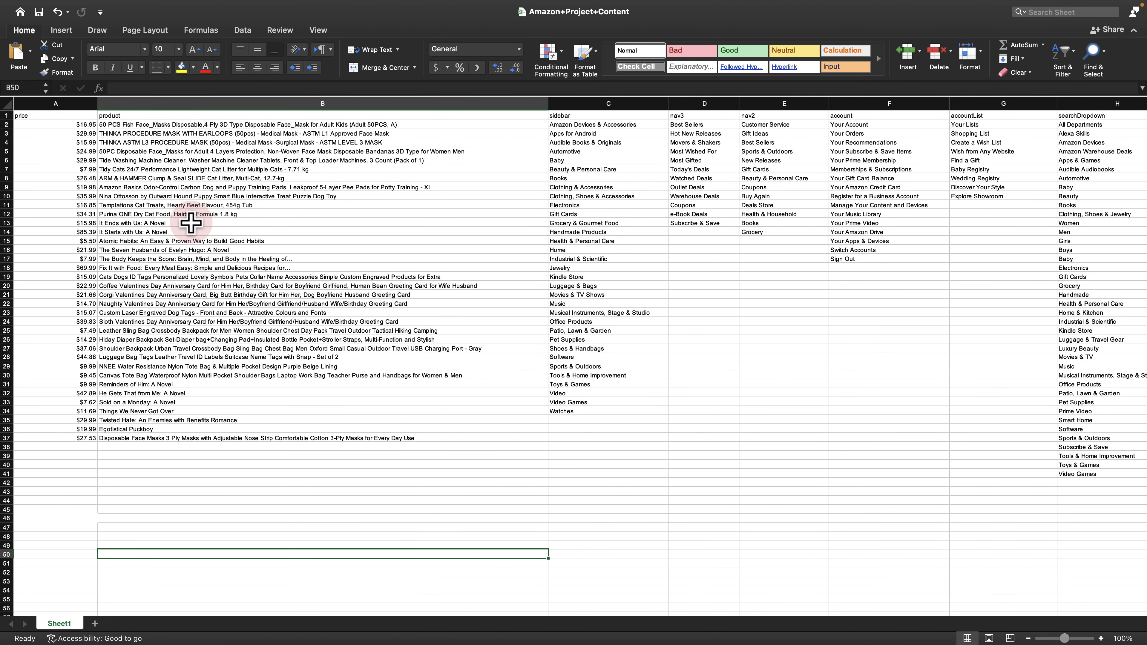
{"action": "left_click", "coordinate": [527, 342]}
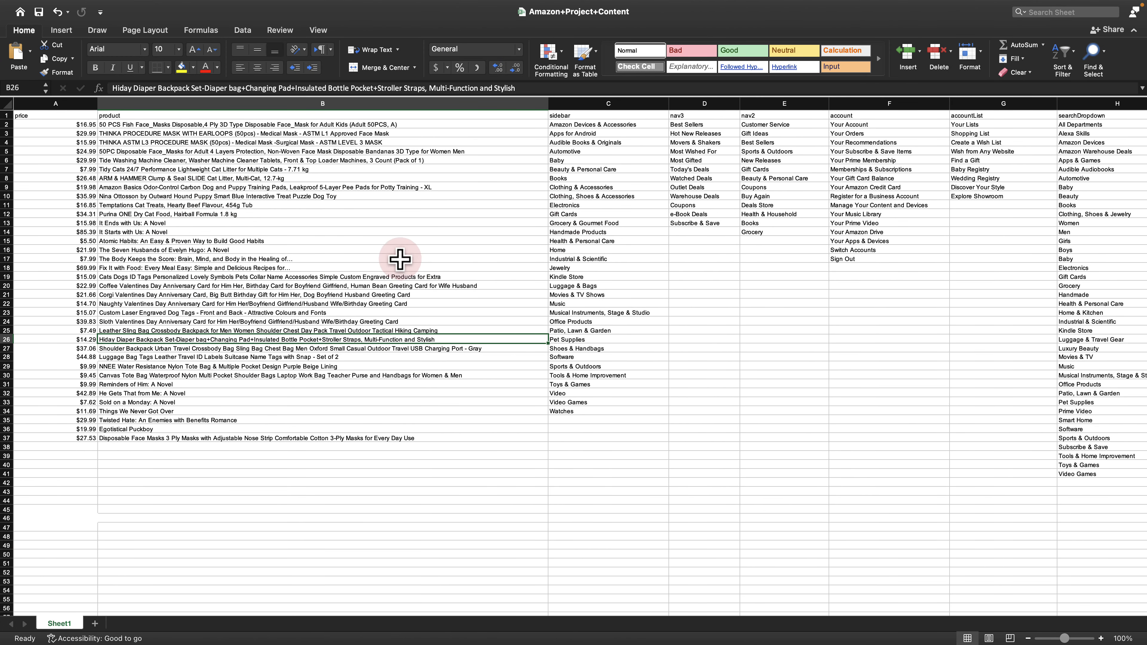
{"action": "key", "text": "super+a"}
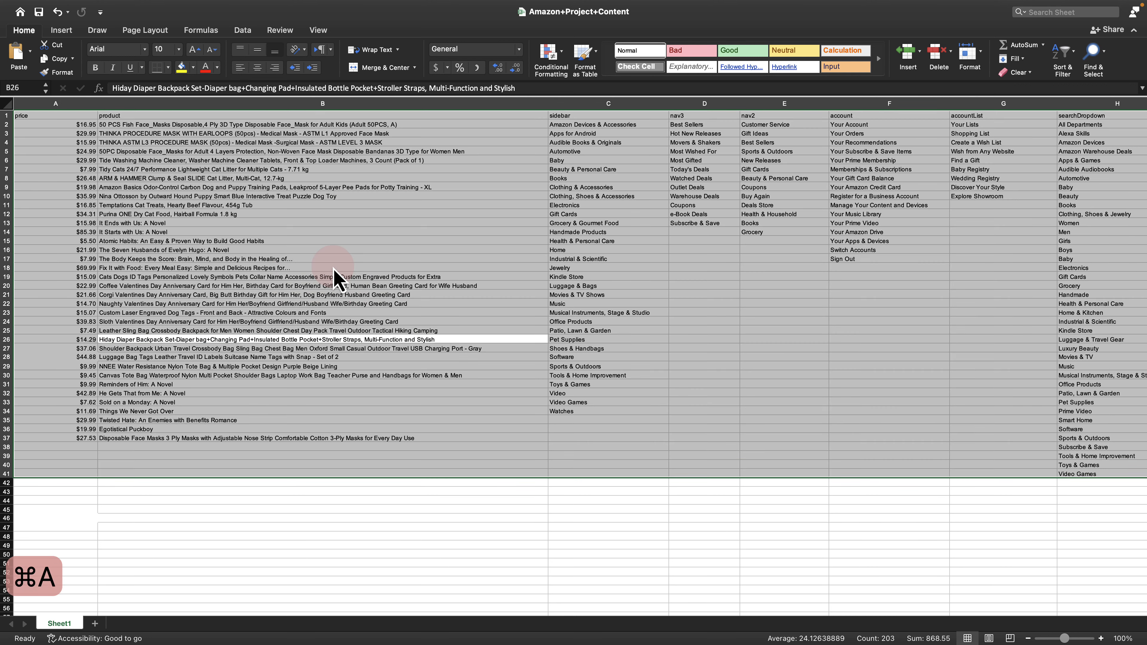
{"action": "key", "text": "super+c"}
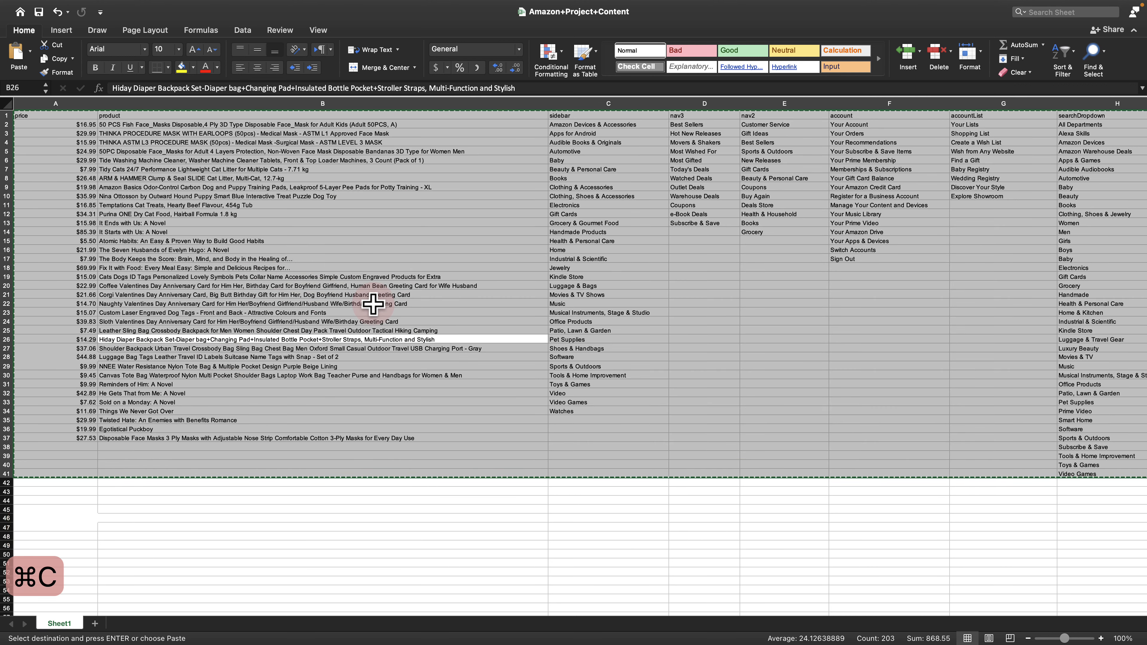
Switch to the Amazon Data spreadsheet in Google Sheets and paste the copied data starting at cell A1.
{"action": "key", "text": "ctrl+Left"}
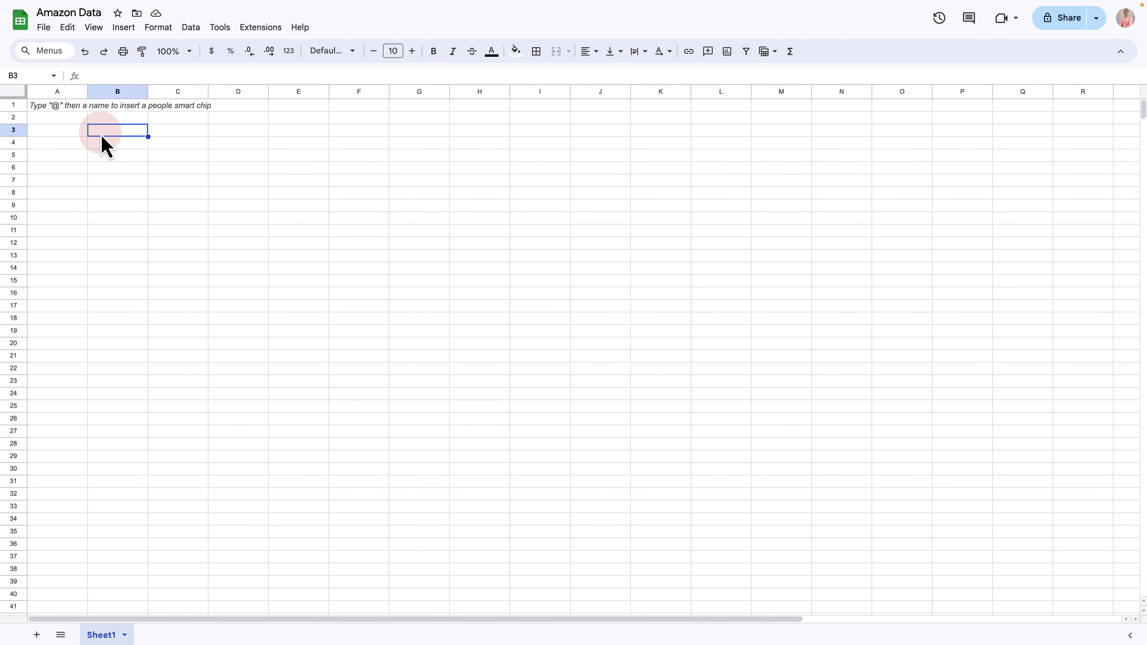
{"action": "left_click", "coordinate": [59, 106]}
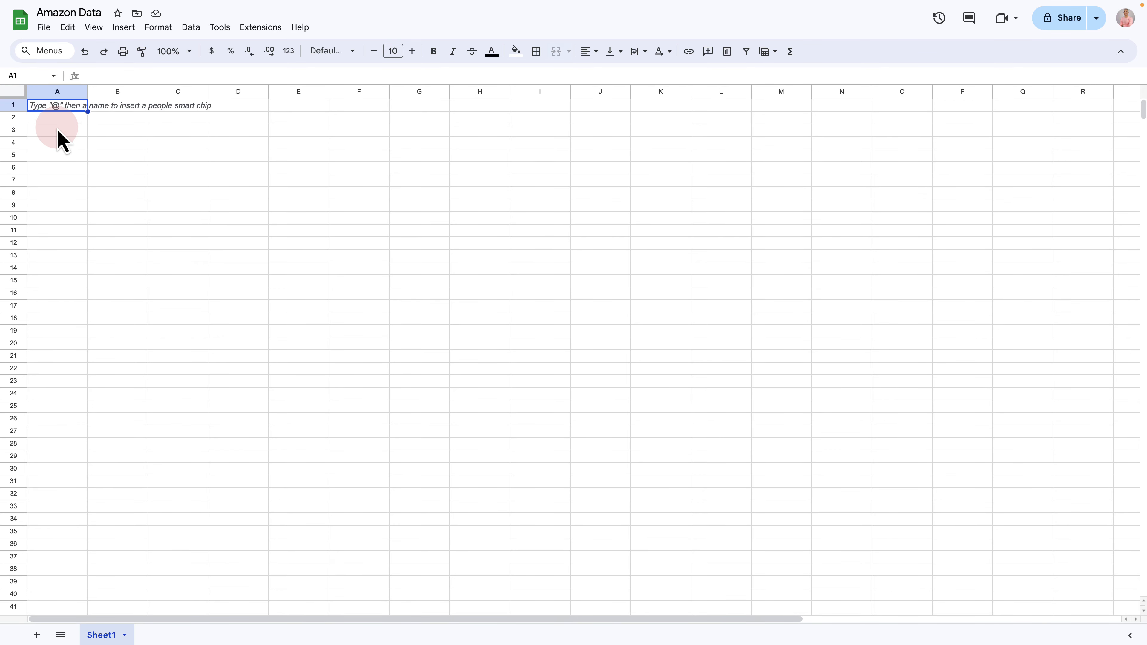
{"action": "key", "text": "super+v"}
{"action": "left_click", "coordinate": [560, 308]}
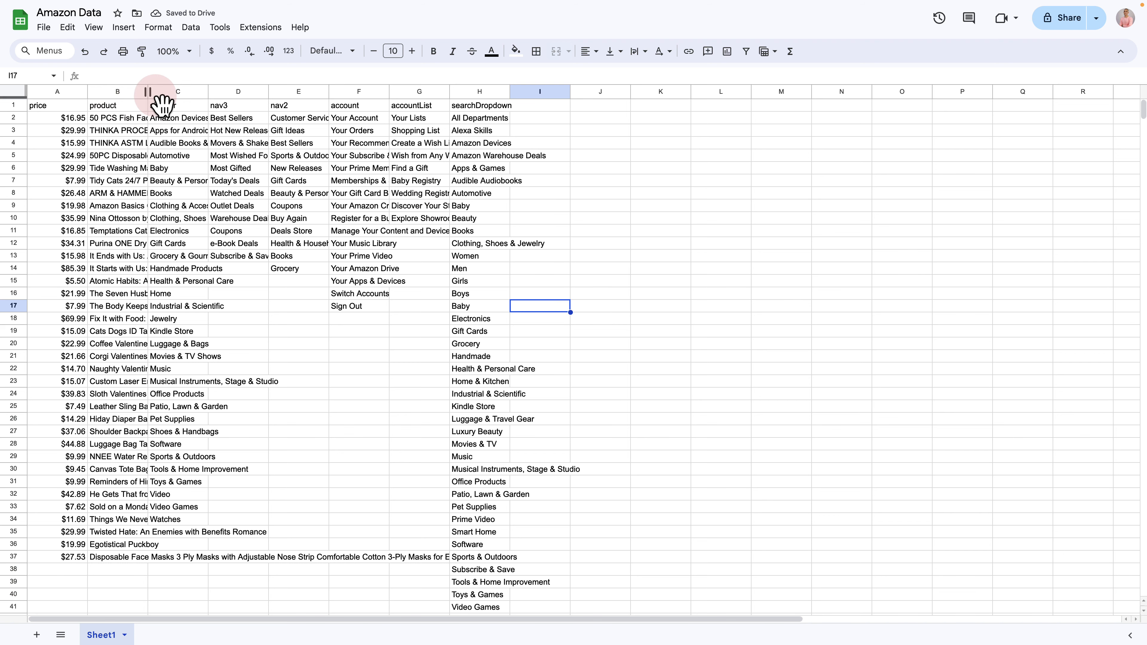
Compare the sidebar column header in C1 with the #sidebar layer name of the Hover=False variant in Figma.
{"action": "left_click", "coordinate": [175, 95]}
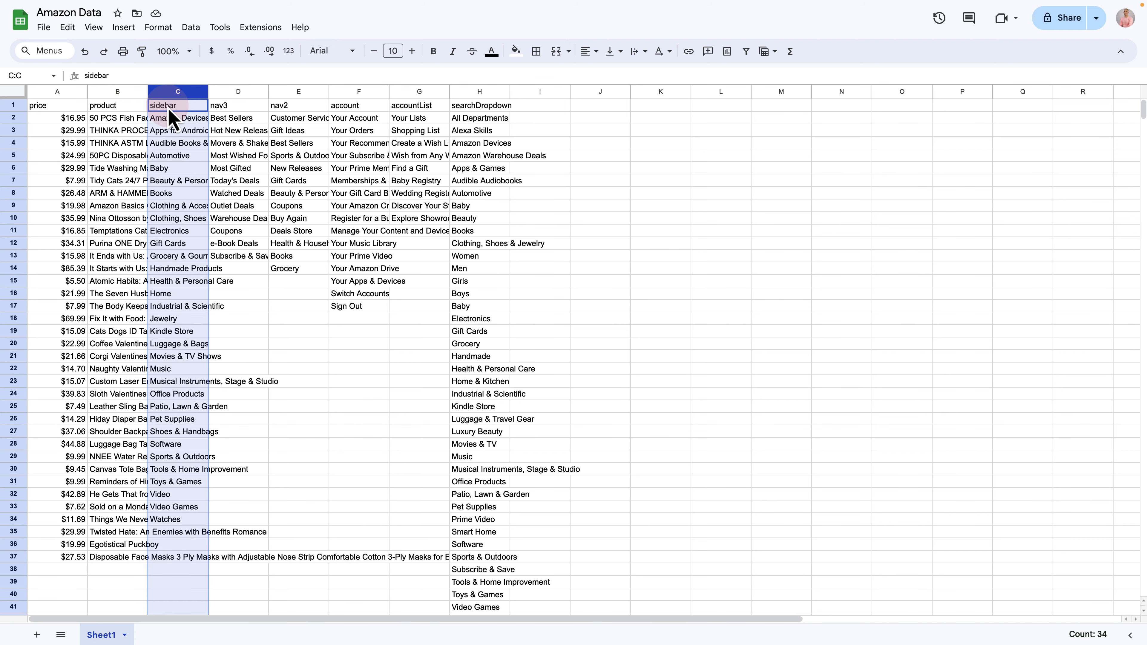
{"action": "left_click", "coordinate": [169, 108]}
{"action": "key", "text": "ctrl+Left"}
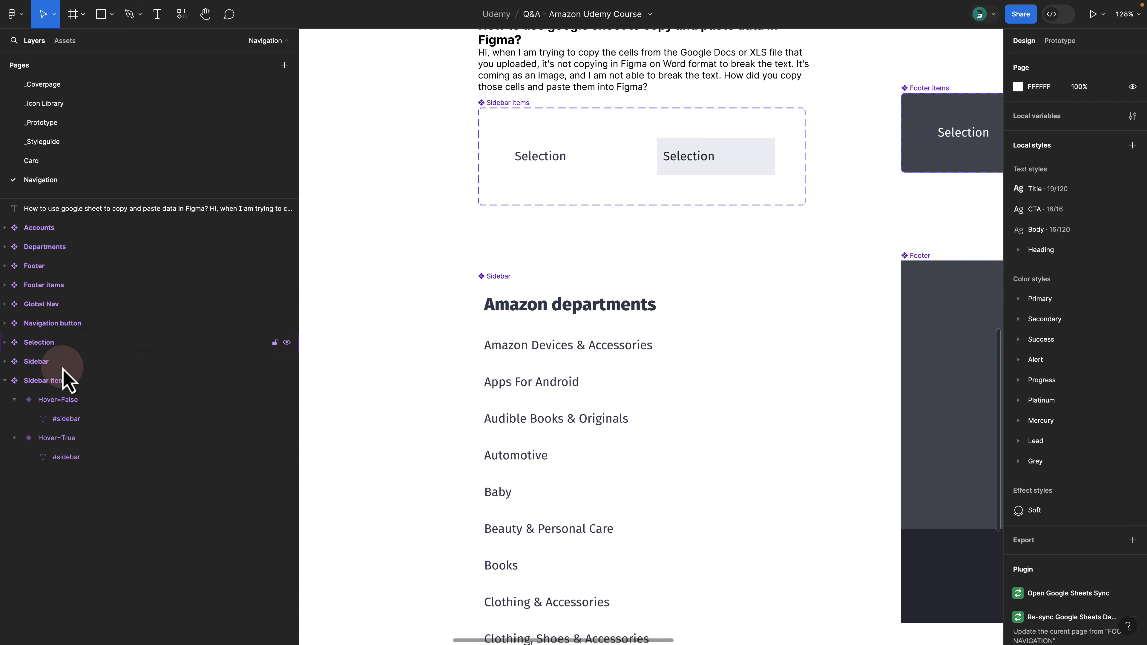
{"action": "double_click", "coordinate": [74, 424]}
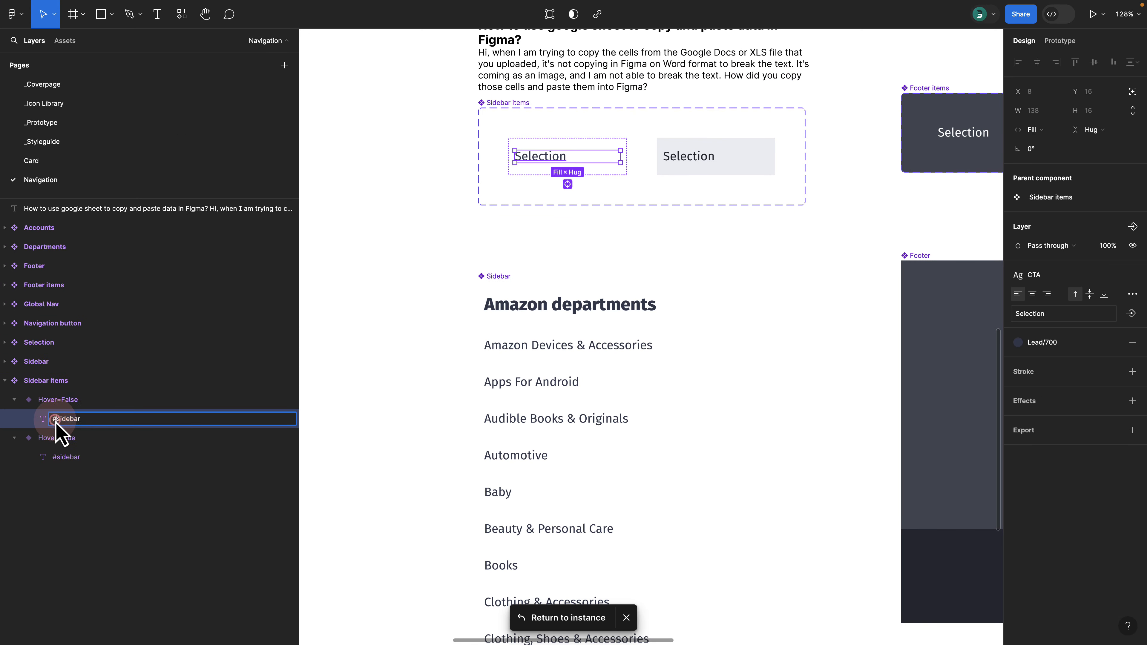
{"action": "key", "text": "Right"}
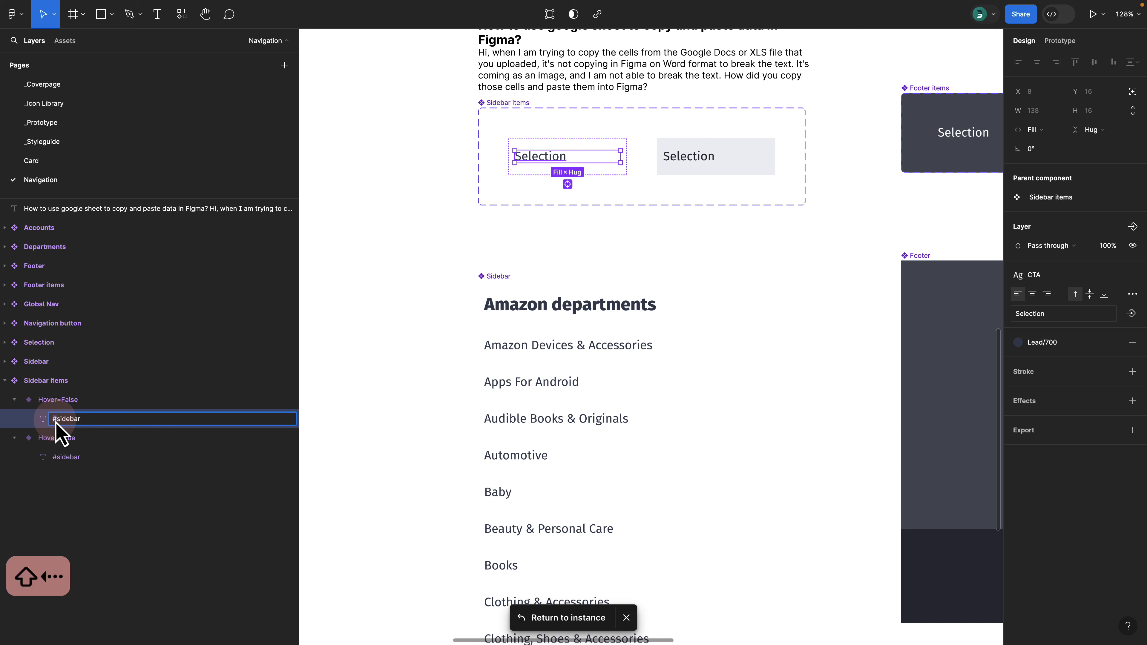
{"action": "key", "text": "shift+Left"}
{"action": "key", "text": "shift+super+Right"}
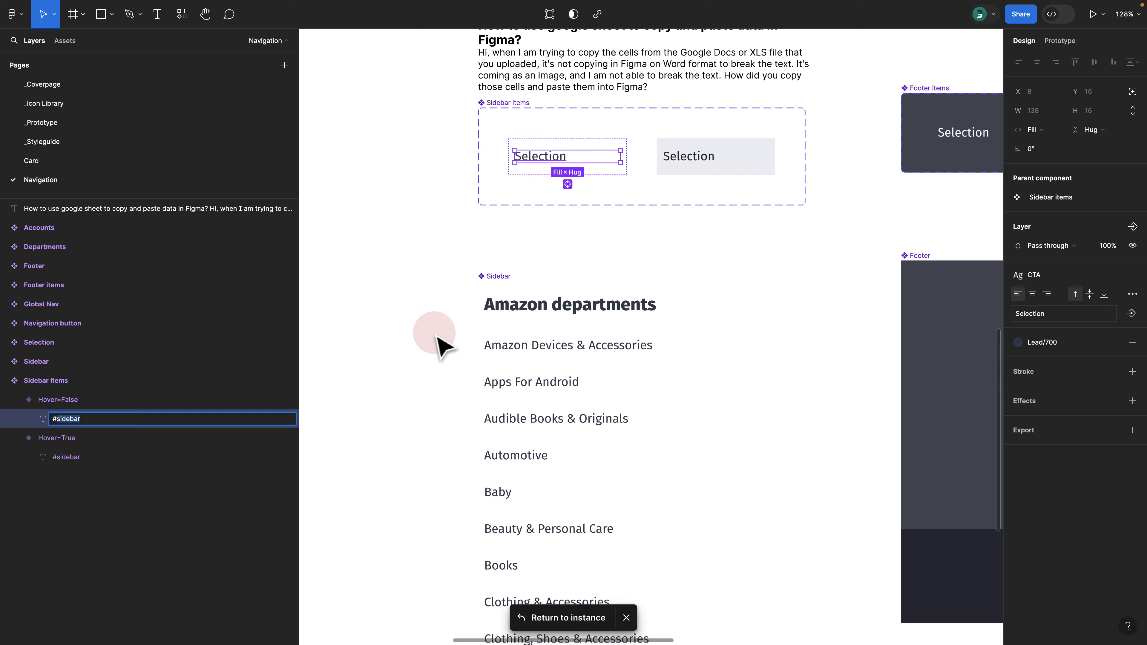
{"action": "left_click", "coordinate": [419, 319]}
Switch back to the Amazon Data spreadsheet in Google Sheets and examine column C and its sidebar header cell.
{"action": "key", "text": "ctrl+Right"}
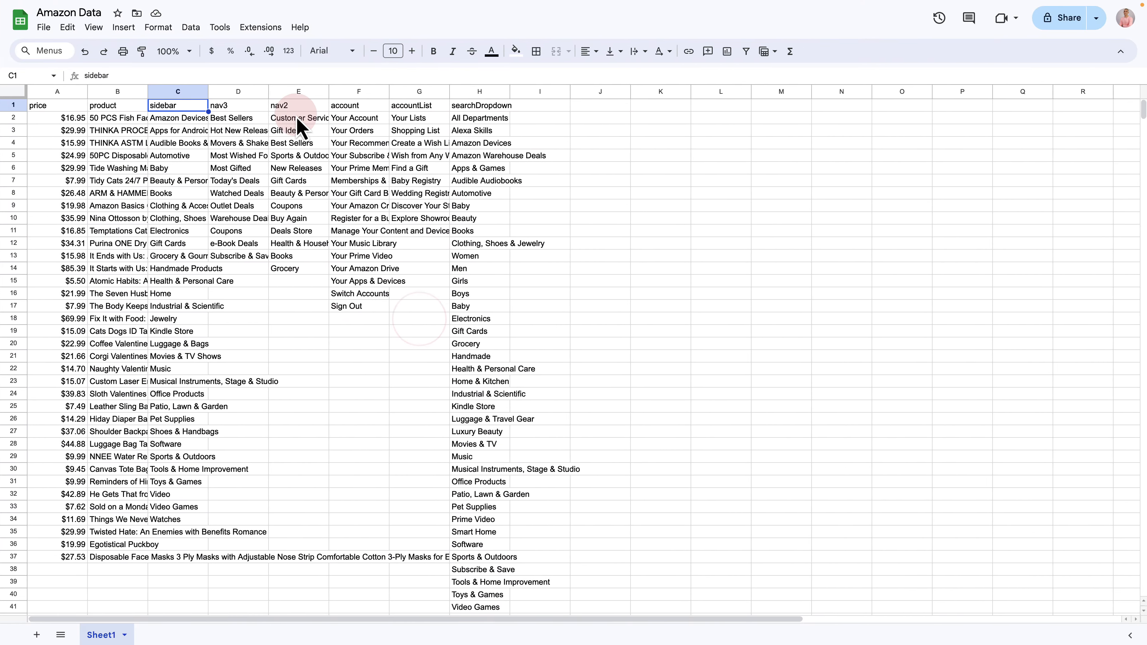
{"action": "left_click", "coordinate": [177, 124]}
{"action": "left_click", "coordinate": [174, 92]}
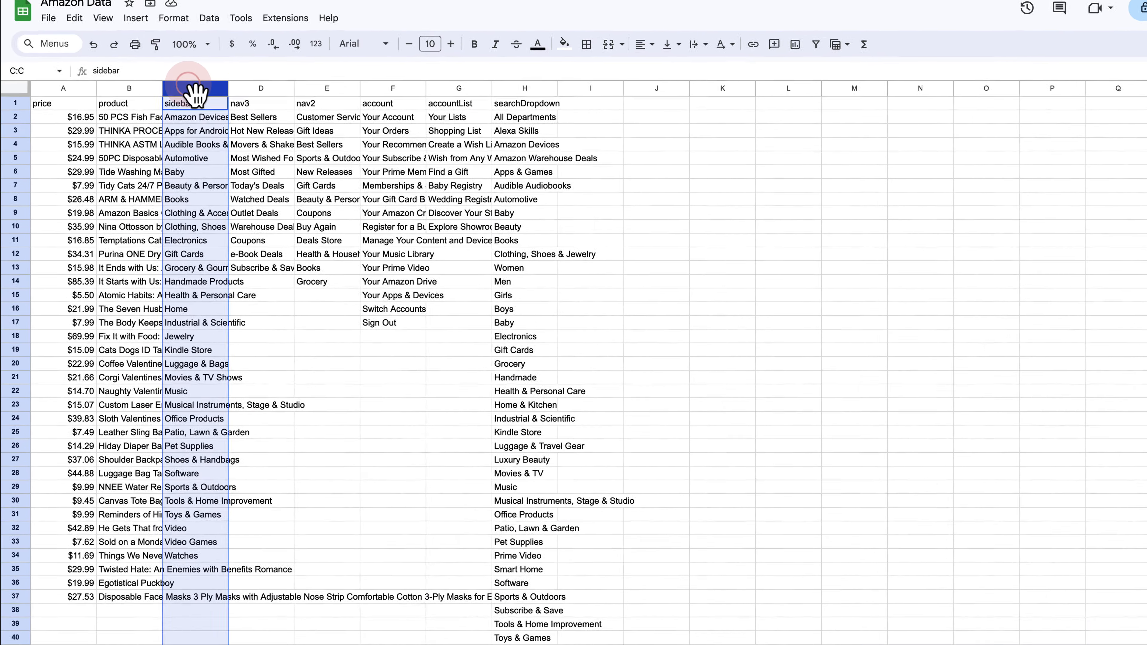
{"action": "left_click", "coordinate": [171, 105]}
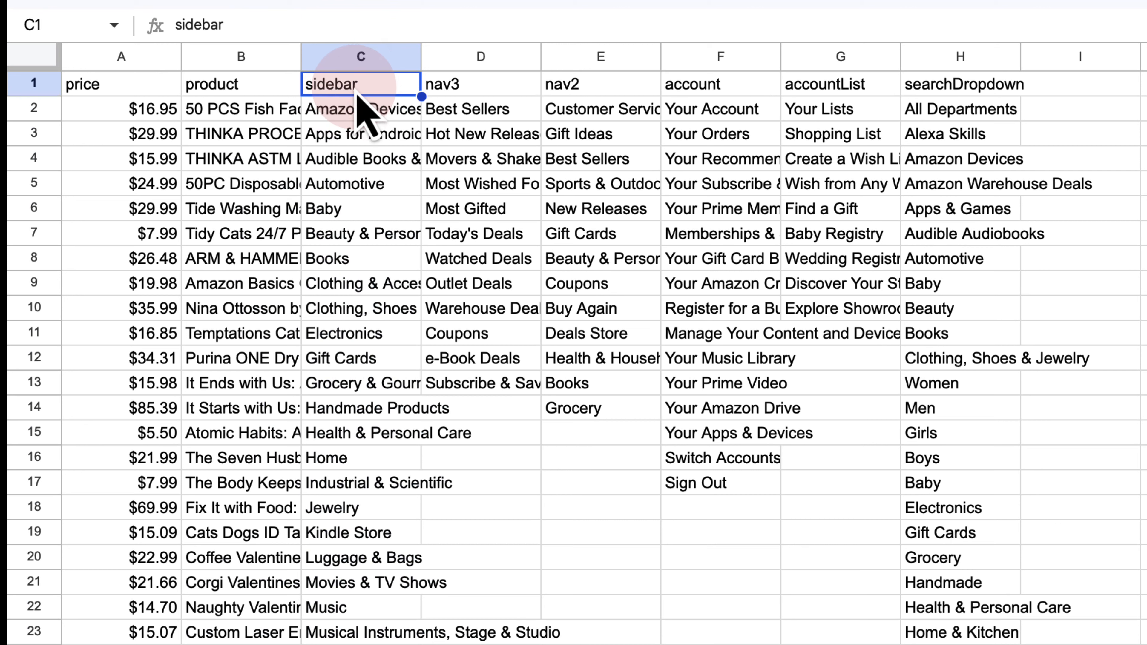
Examine the spelling of the searchDropdown and accountList headers in row 1, highlighting the capital L in accountList.
{"action": "left_click", "coordinate": [939, 91]}
{"action": "left_click", "coordinate": [838, 86]}
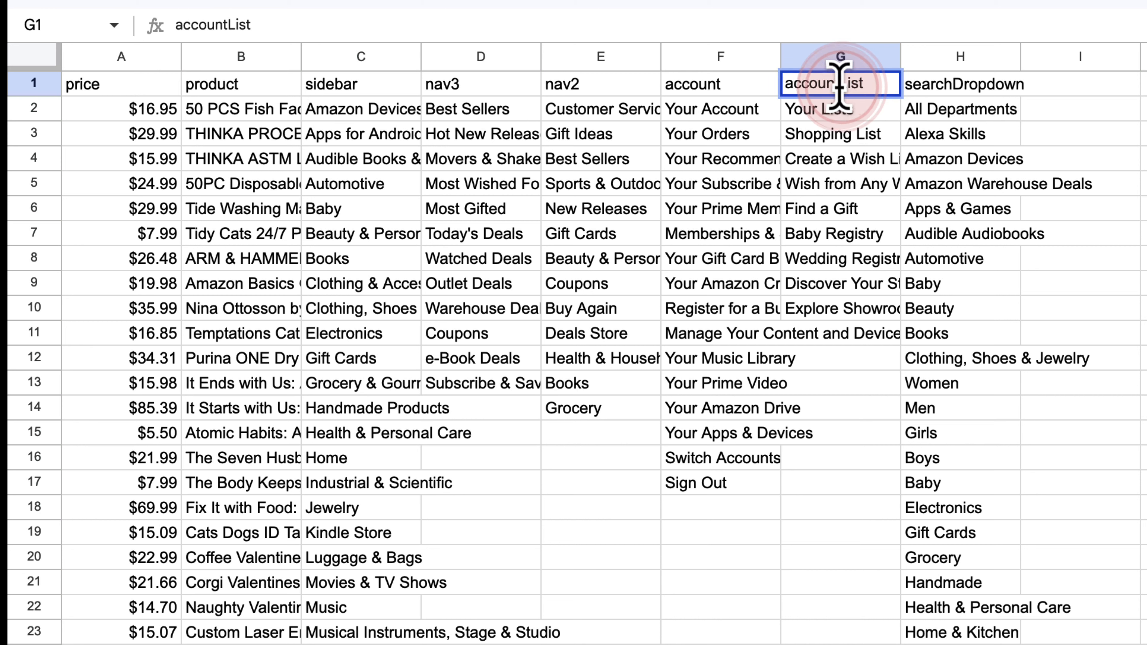
{"action": "double_click", "coordinate": [839, 85]}
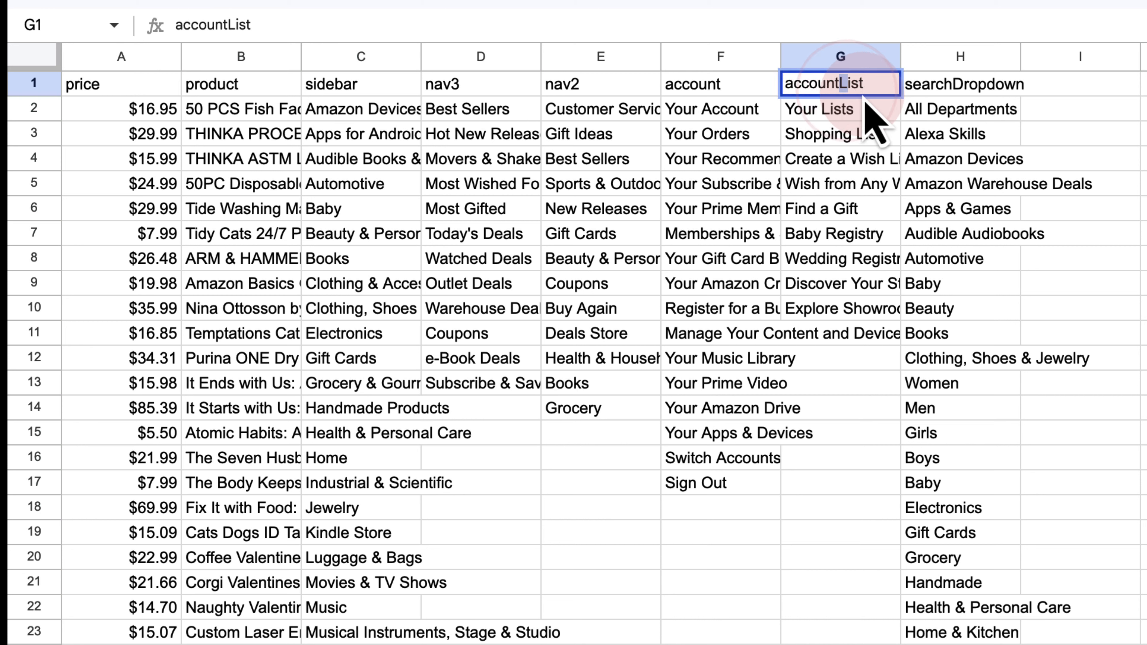
{"action": "left_click", "coordinate": [868, 107]}
{"action": "left_click", "coordinate": [858, 84]}
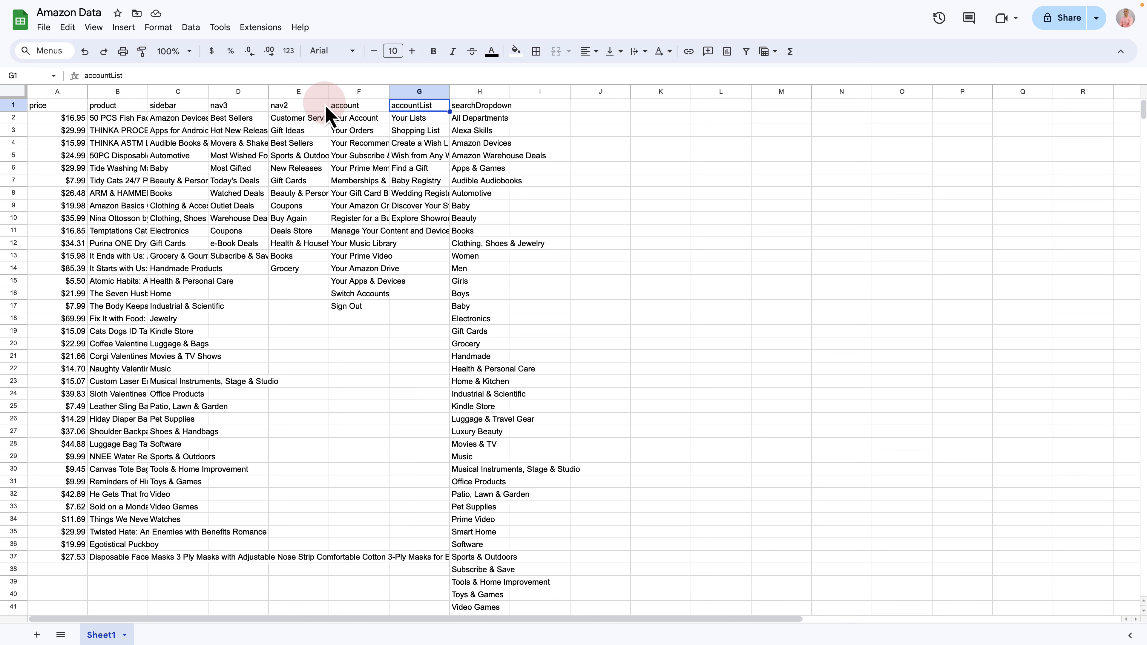
Clear the contents of columns D to H and of the price and product columns, keeping only the sidebar column.
{"action": "left_click", "coordinate": [238, 93]}
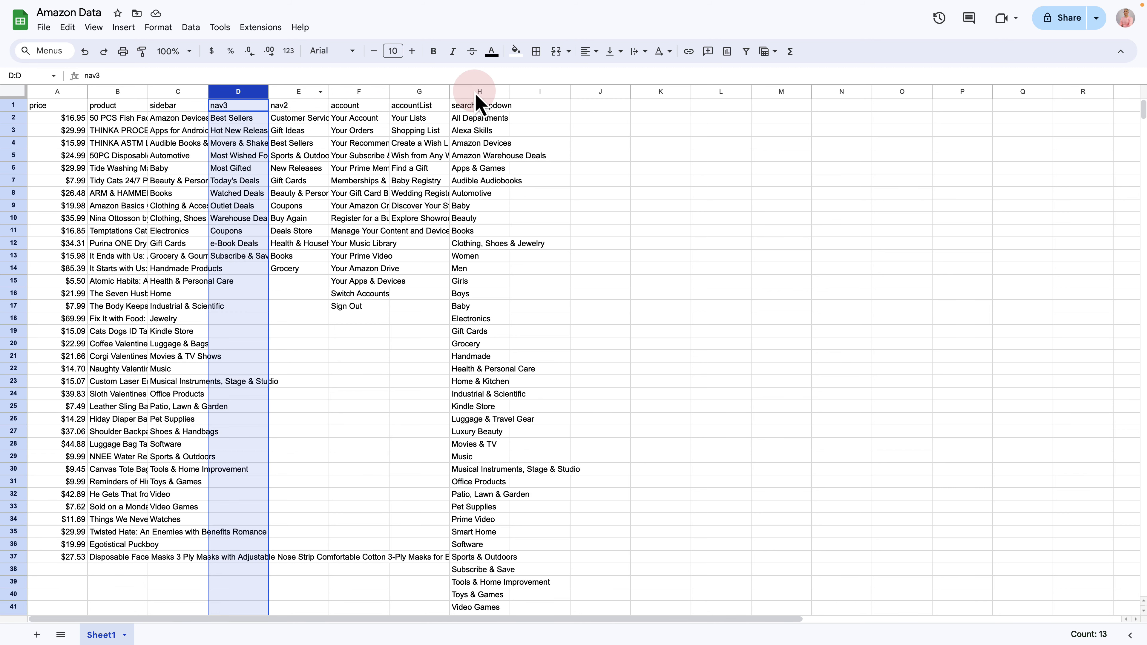
{"action": "left_click", "coordinate": [478, 93], "text": "shift"}
{"action": "key", "text": "Delete"}
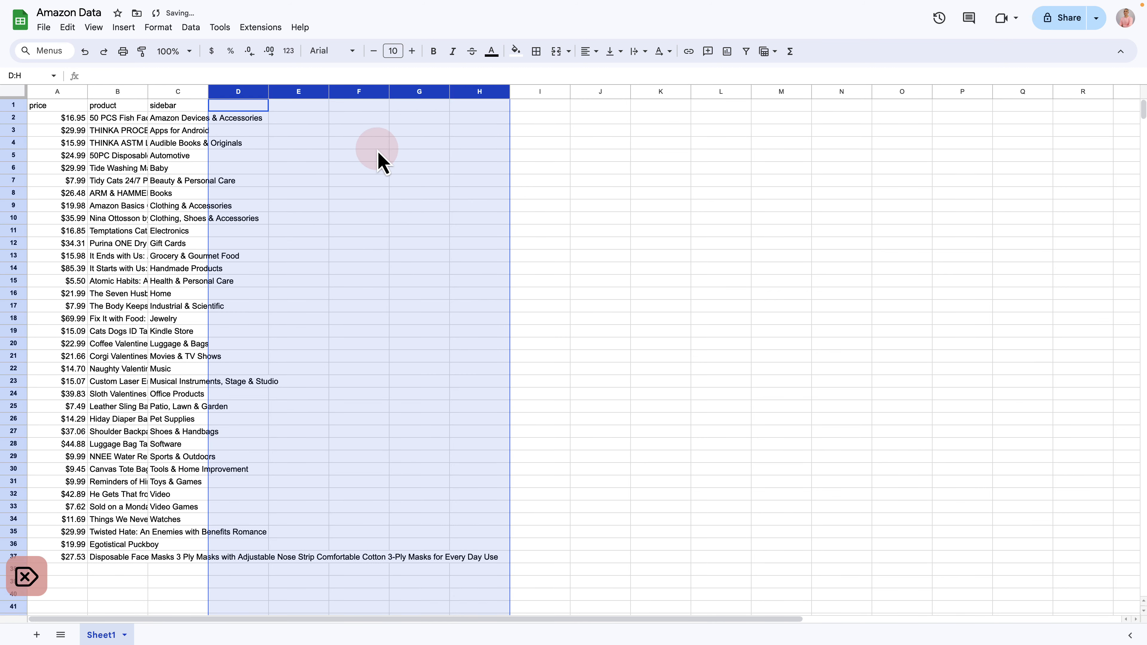
{"action": "left_click", "coordinate": [359, 157]}
{"action": "left_click", "coordinate": [131, 93]}
{"action": "left_click", "coordinate": [70, 93], "text": "shift"}
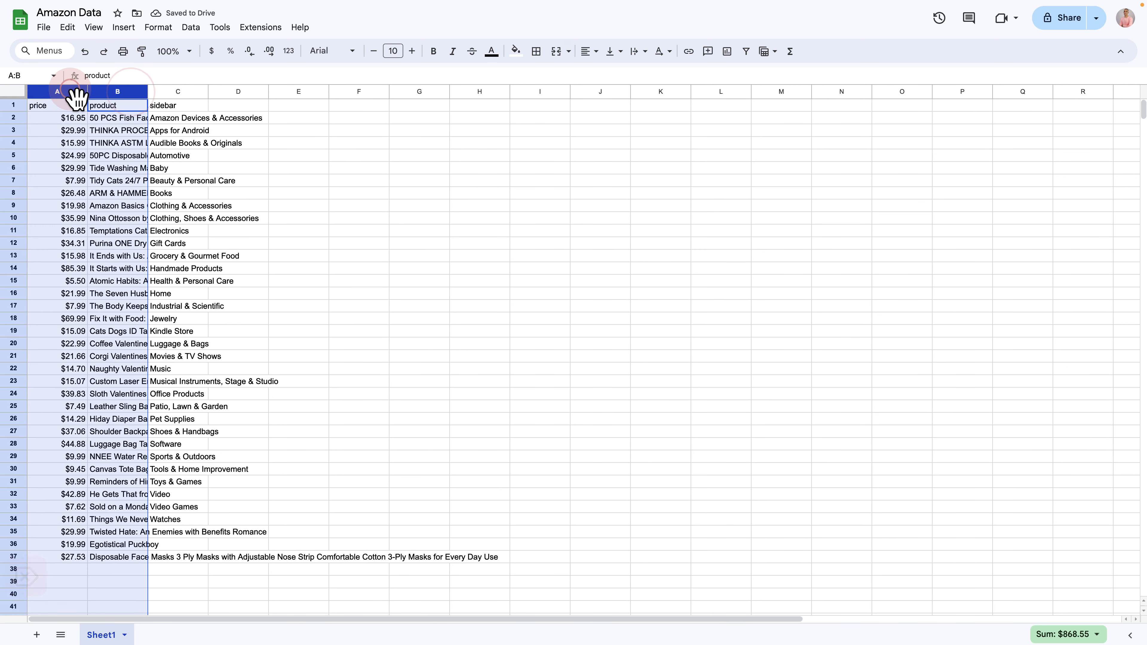
{"action": "key", "text": "Delete"}
{"action": "left_click", "coordinate": [289, 194]}
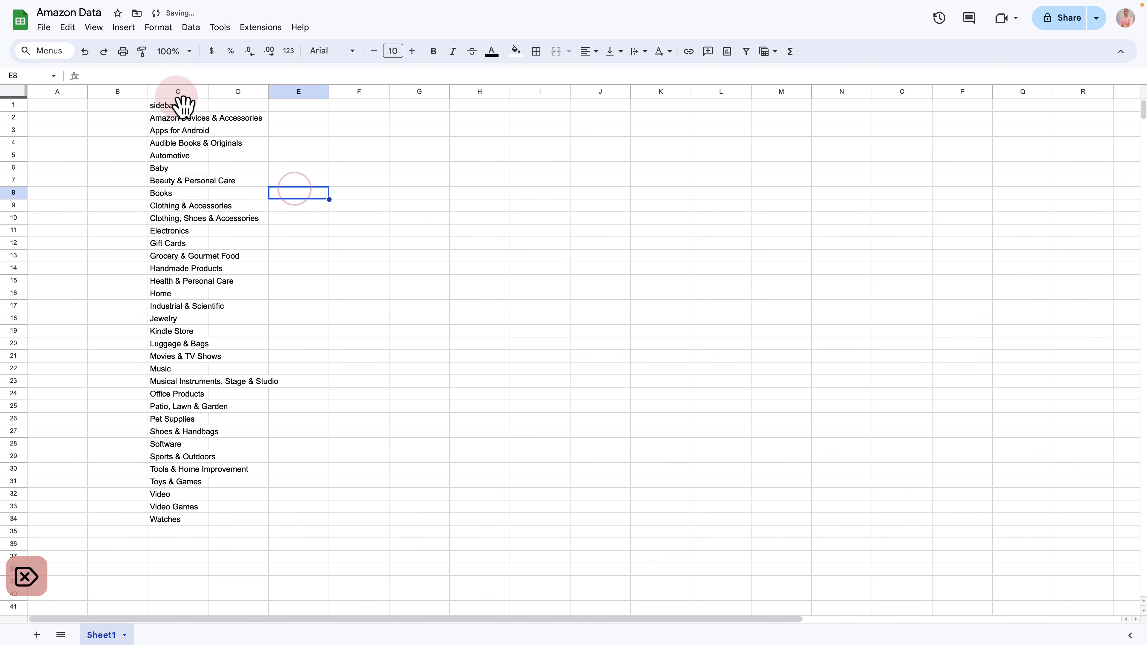
Copy the sidebar data from column C into column A and clear column C.
{"action": "left_click", "coordinate": [167, 92]}
{"action": "key", "text": "super+c"}
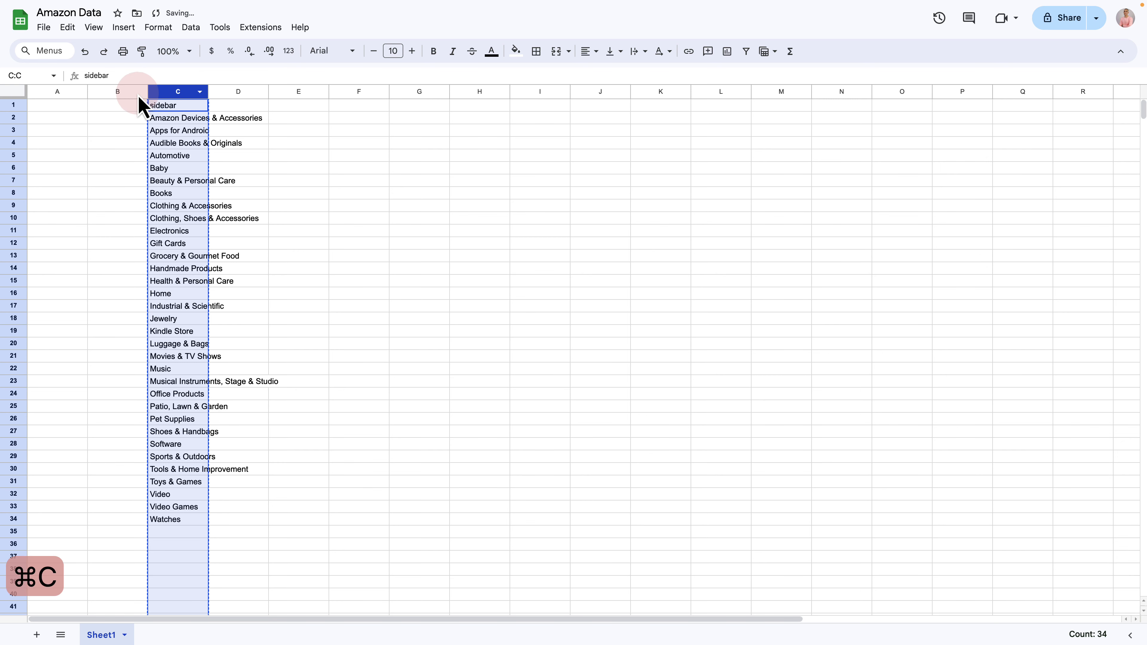
{"action": "left_click", "coordinate": [57, 91]}
{"action": "key", "text": "super+v"}
{"action": "left_click", "coordinate": [183, 93]}
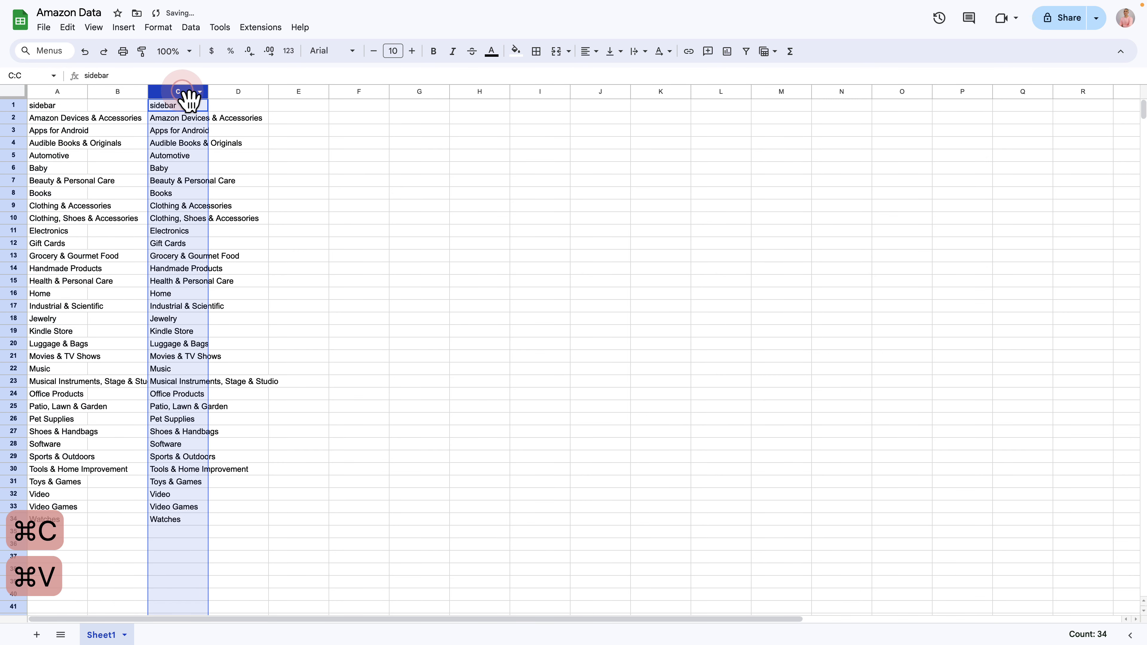
{"action": "key", "text": "Delete"}
{"action": "left_click", "coordinate": [254, 120]}
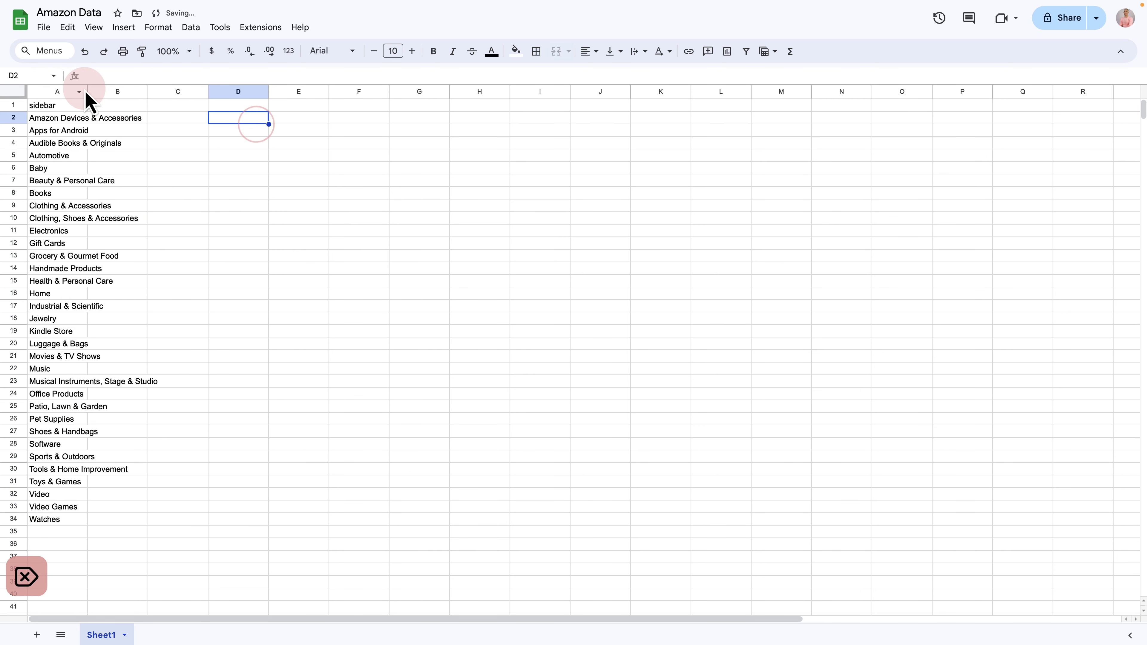
Widen column A so its longest entry fits, and select the sidebar header cell A1.
{"action": "left_click_drag", "start_coordinate": [88, 91], "coordinate": [200, 92]}
{"action": "left_click", "coordinate": [181, 166]}
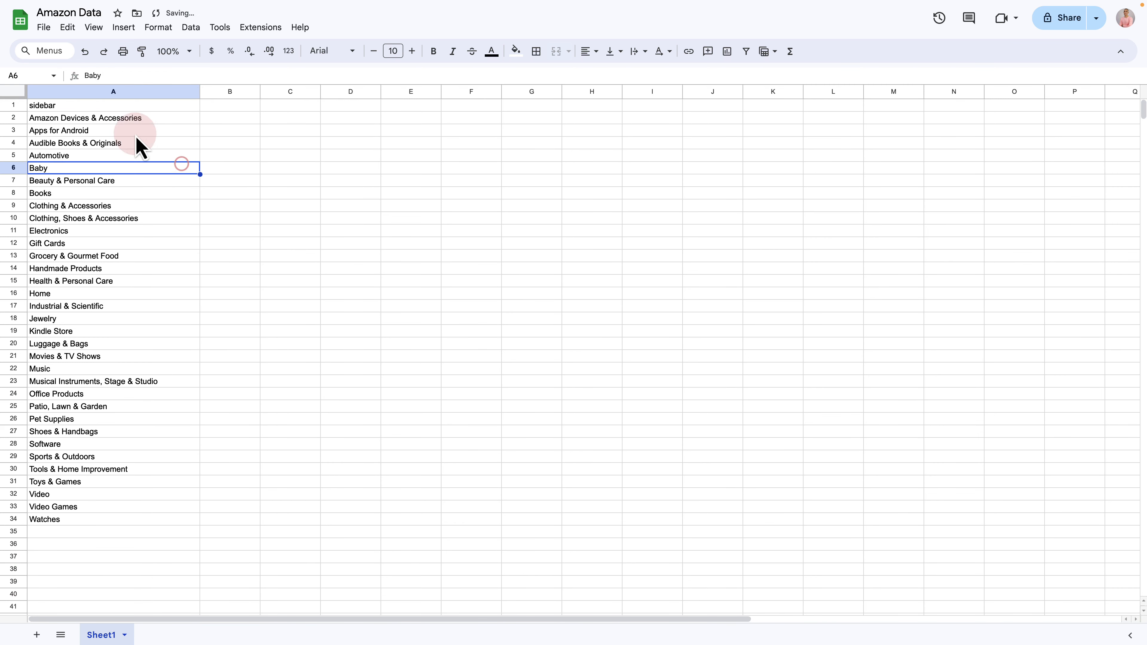
{"action": "left_click", "coordinate": [50, 107]}
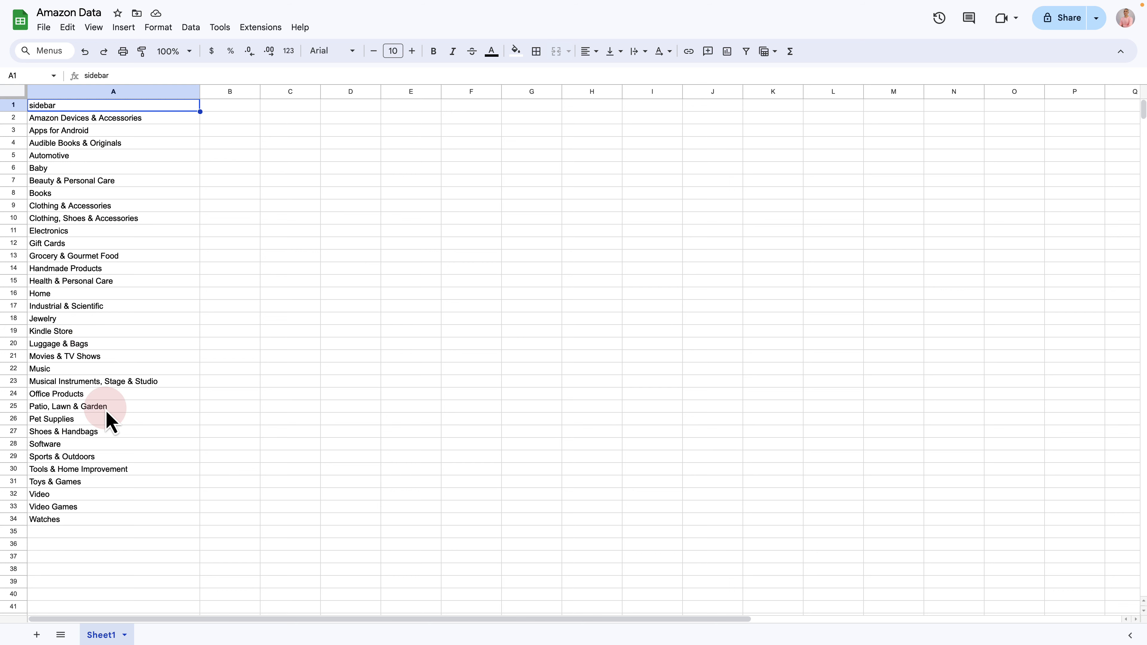
Set the spreadsheet's general sharing access to Anyone with the link with the Editor role.
{"action": "left_click", "coordinate": [1046, 25]}
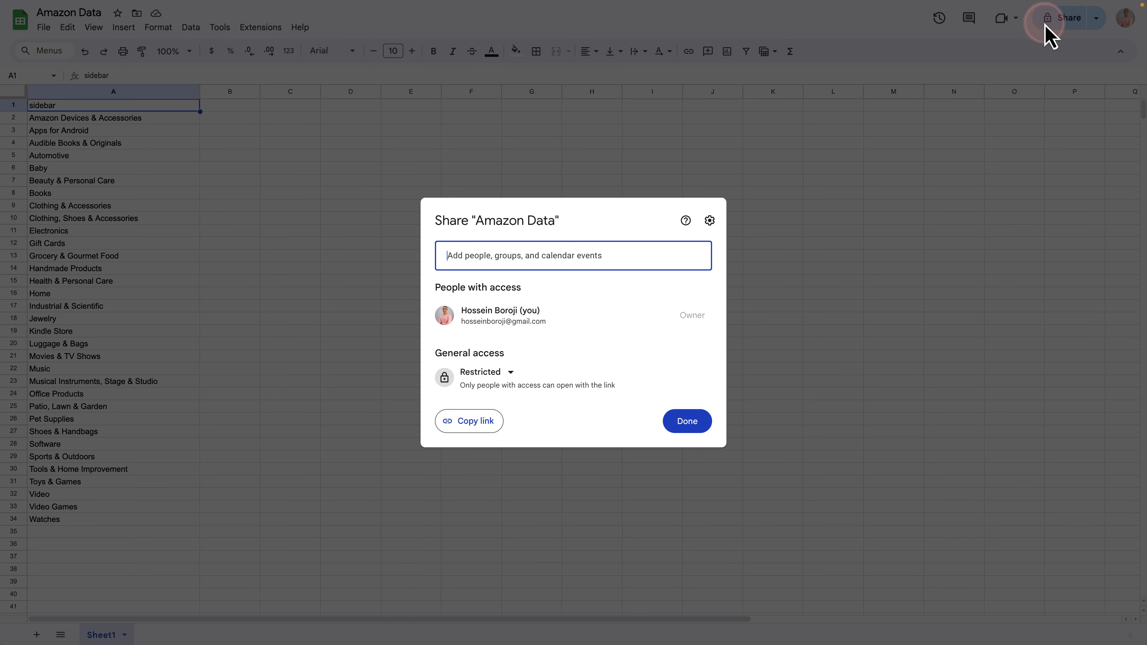
{"action": "left_click", "coordinate": [504, 374]}
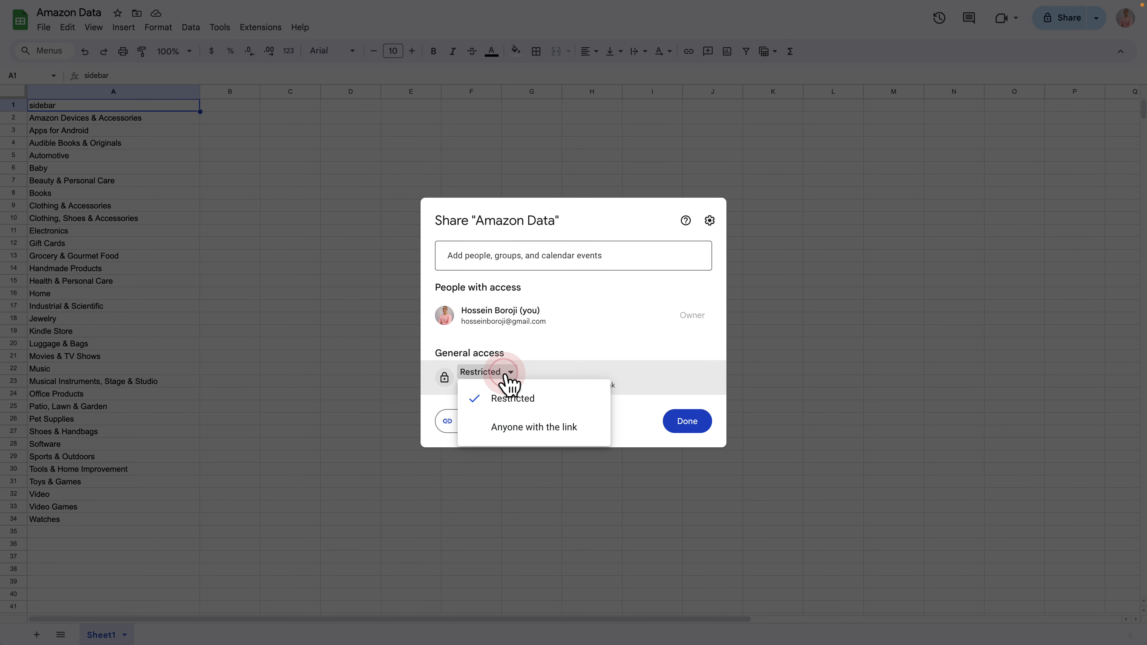
{"action": "left_click", "coordinate": [518, 430]}
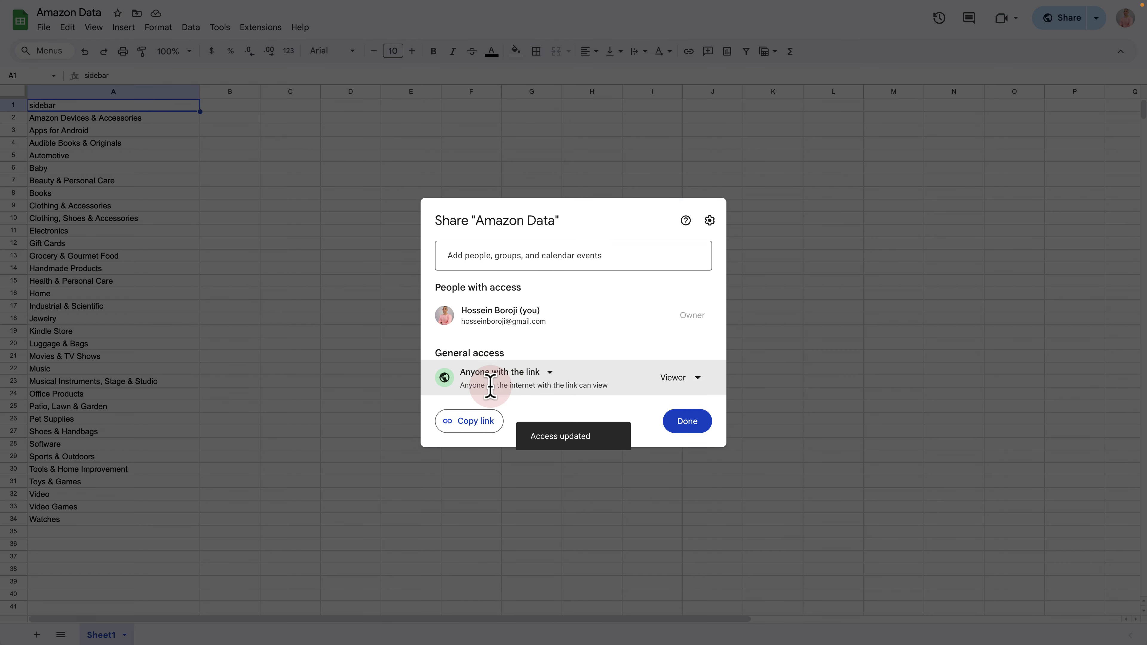
{"action": "left_click", "coordinate": [689, 382]}
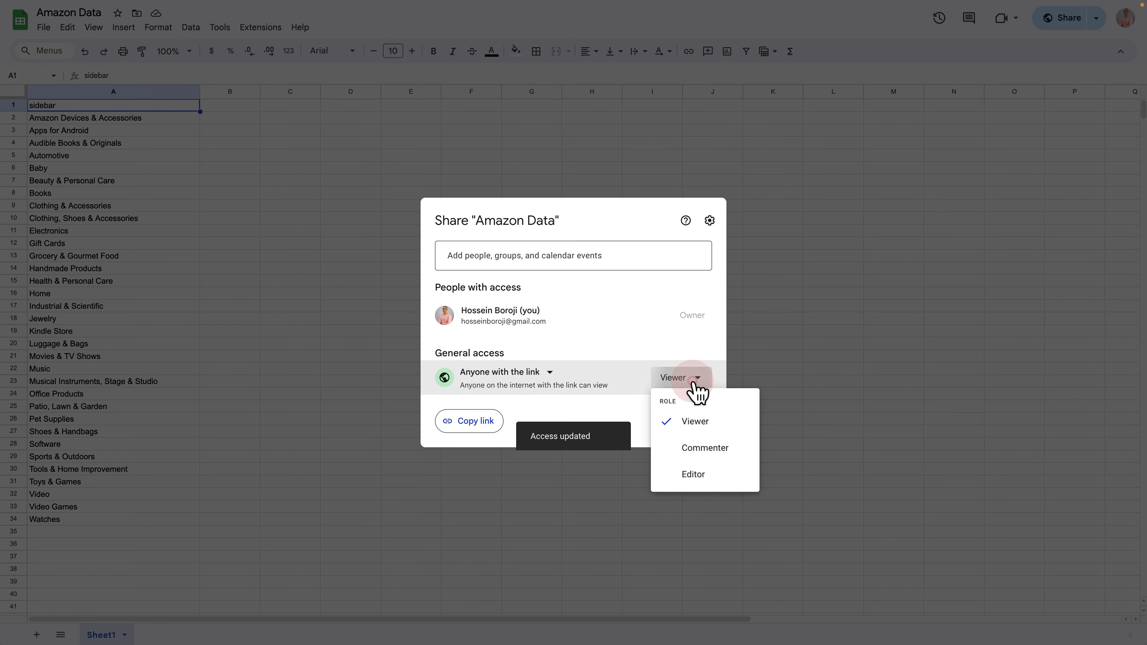
{"action": "left_click", "coordinate": [703, 483]}
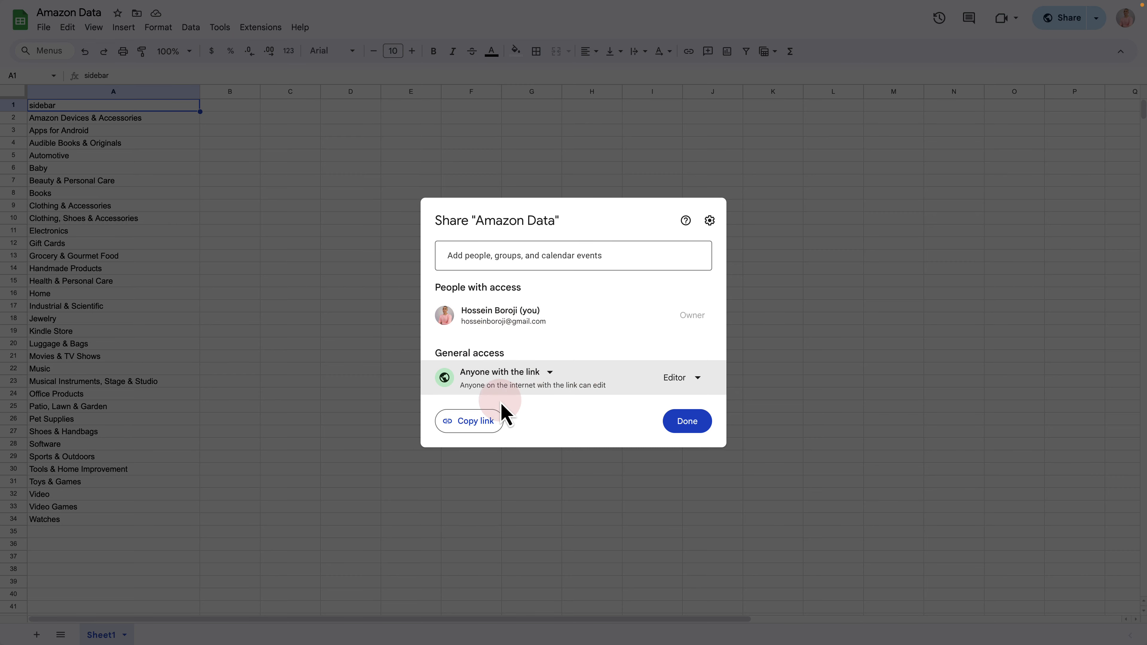
Review the Anyone with the link and Editor sharing settings and copy the spreadsheet's share link.
{"action": "left_click", "coordinate": [482, 418]}
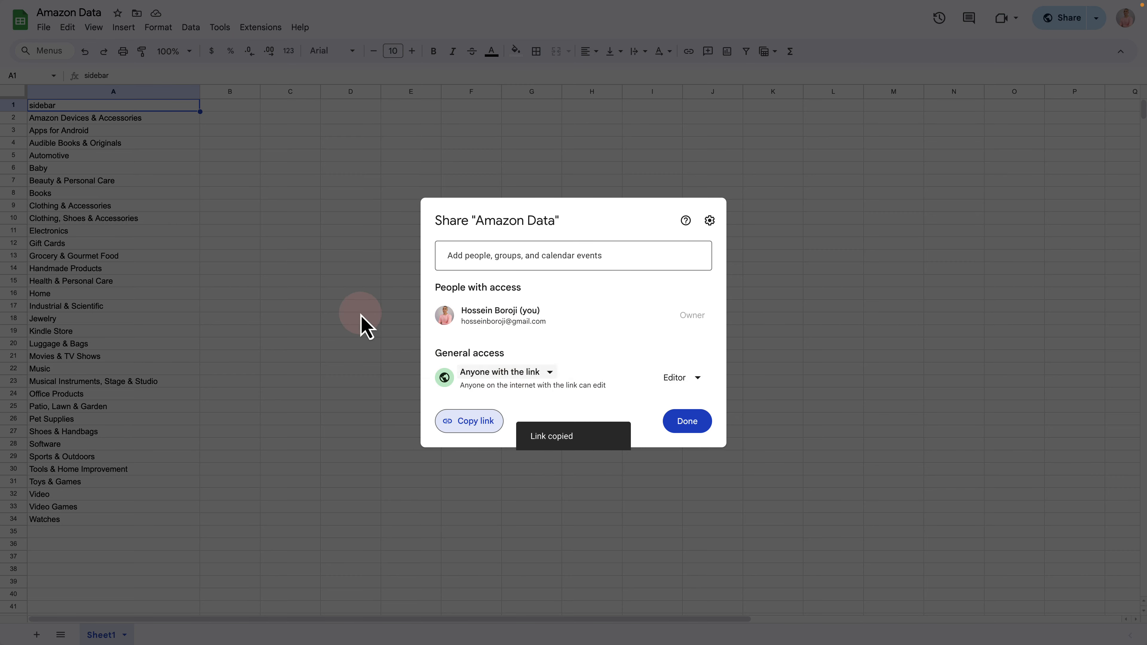
{"action": "left_click", "coordinate": [679, 377]}
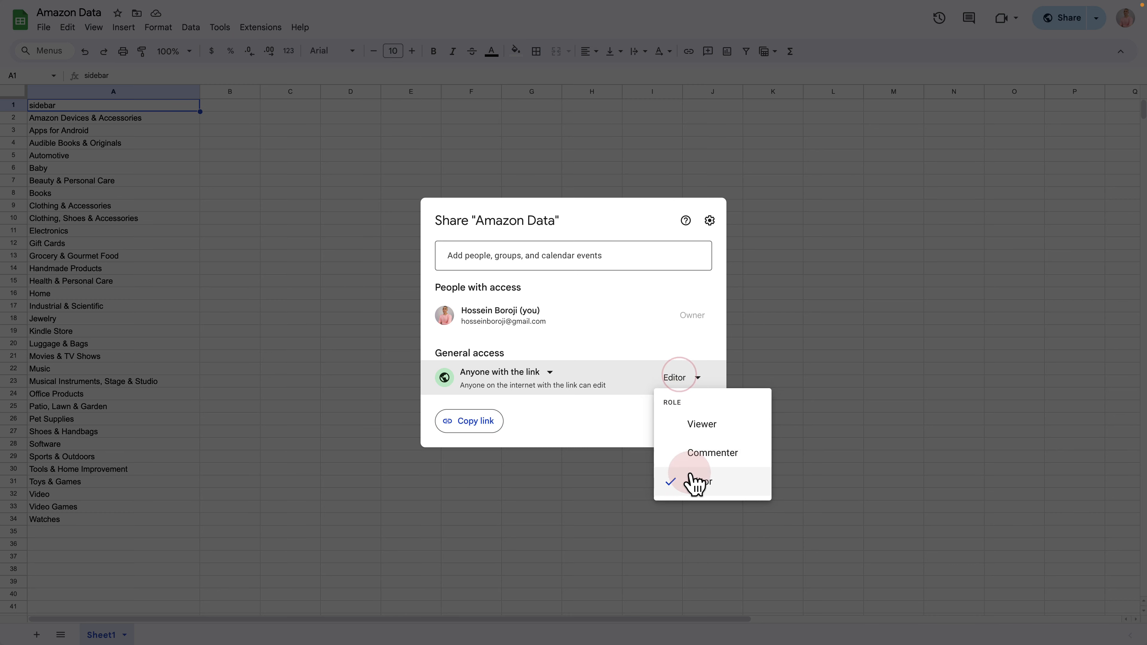
{"action": "left_click", "coordinate": [546, 372]}
{"action": "left_click", "coordinate": [454, 339]}
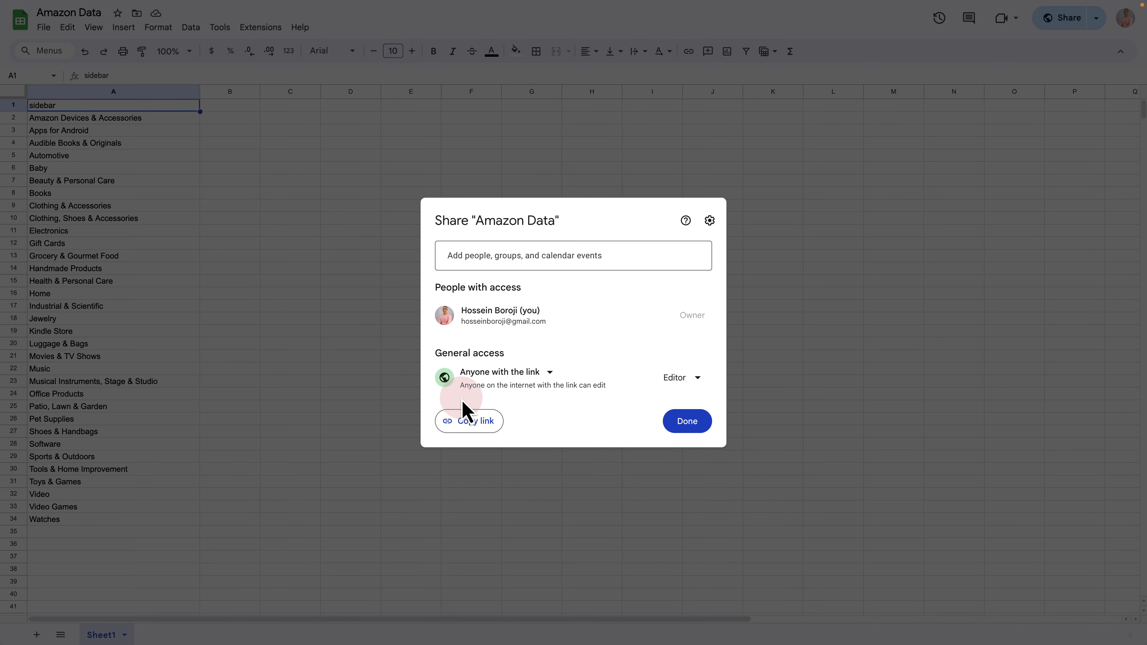
{"action": "left_click", "coordinate": [470, 422]}
Switch to Figma and place an instance of the Sidebar component in the empty canvas area left of the original.
{"action": "key", "text": "ctrl+Left"}
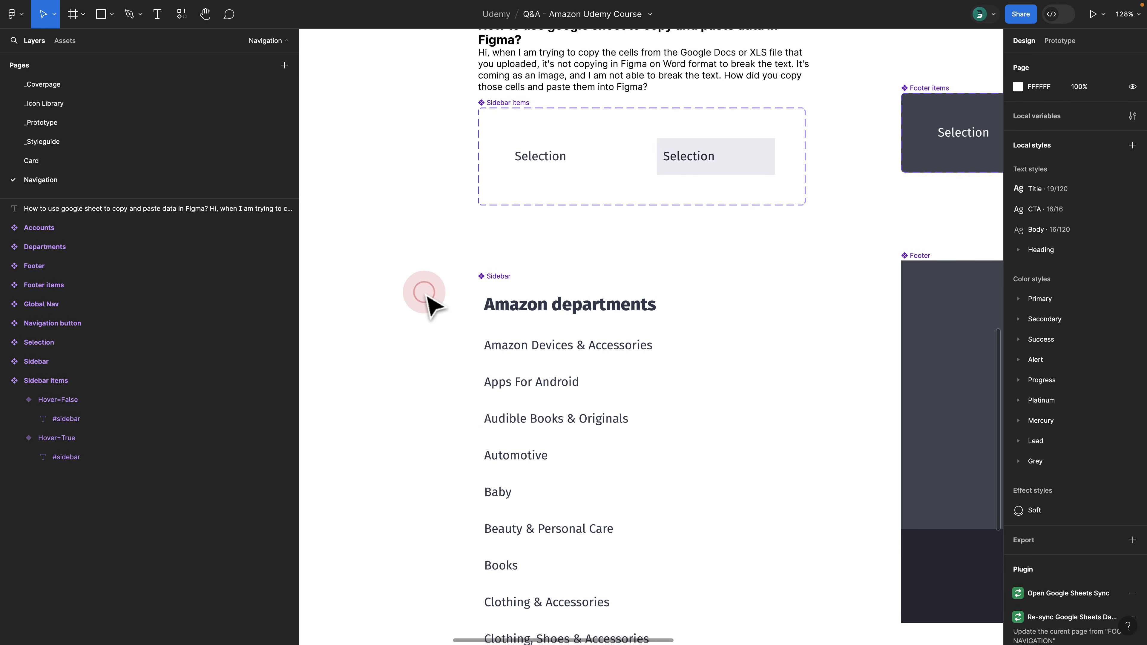
{"action": "scroll", "coordinate": [425, 292], "scroll_direction": "down", "scroll_amount": 5}
{"action": "left_click_drag", "start_coordinate": [409, 291], "coordinate": [431, 229]}
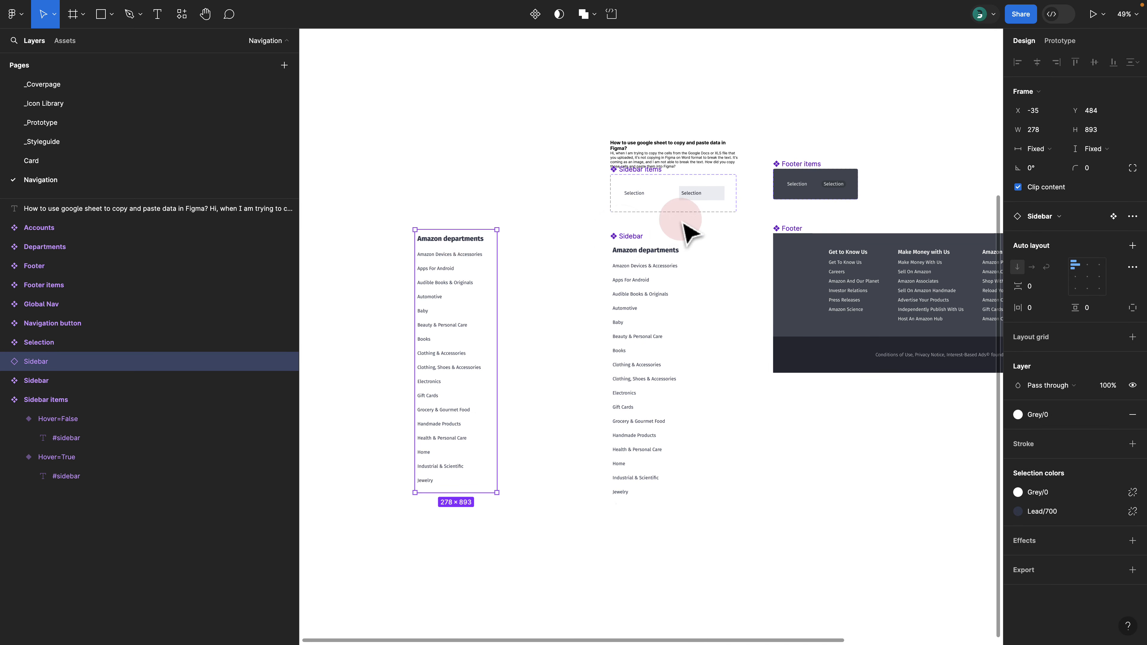
Detach the new Sidebar instance from its component and move the frame to about X -96, Y 454.
{"action": "left_click", "coordinate": [1133, 216]}
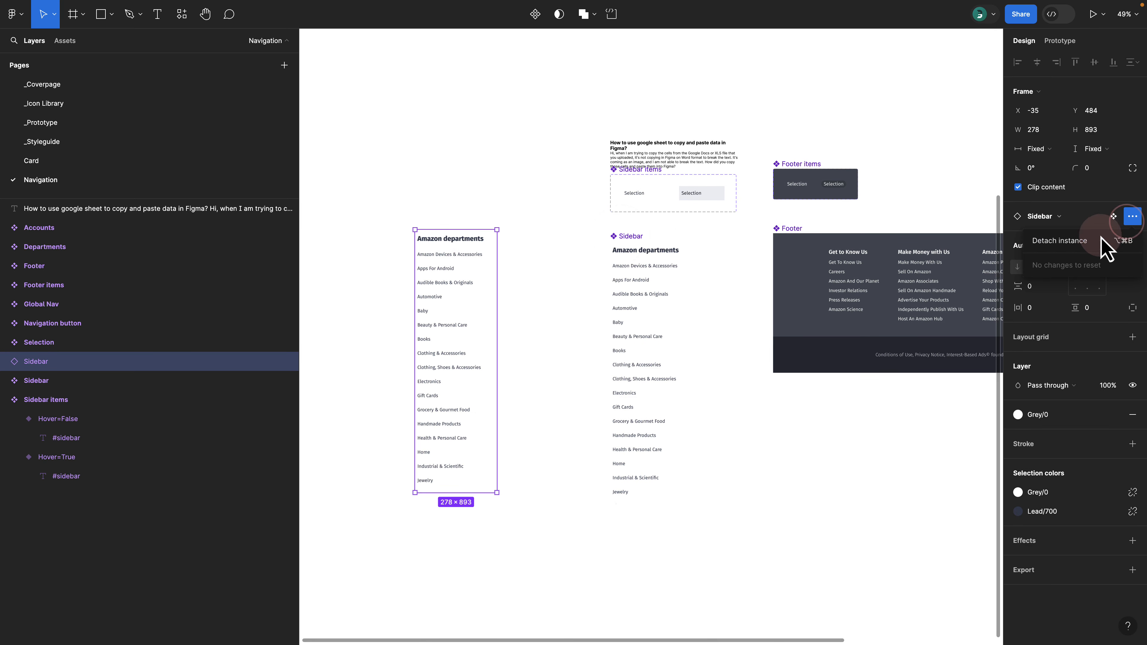
{"action": "left_click", "coordinate": [1077, 243]}
{"action": "left_click", "coordinate": [411, 208]}
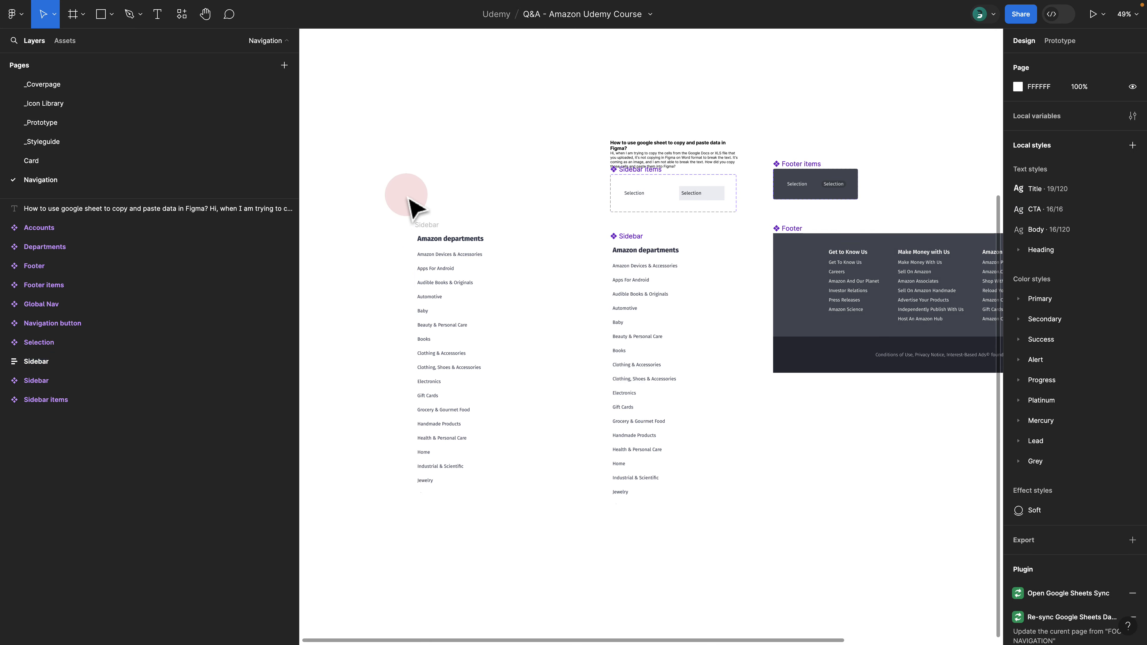
{"action": "left_click_drag", "start_coordinate": [419, 227], "coordinate": [401, 219]}
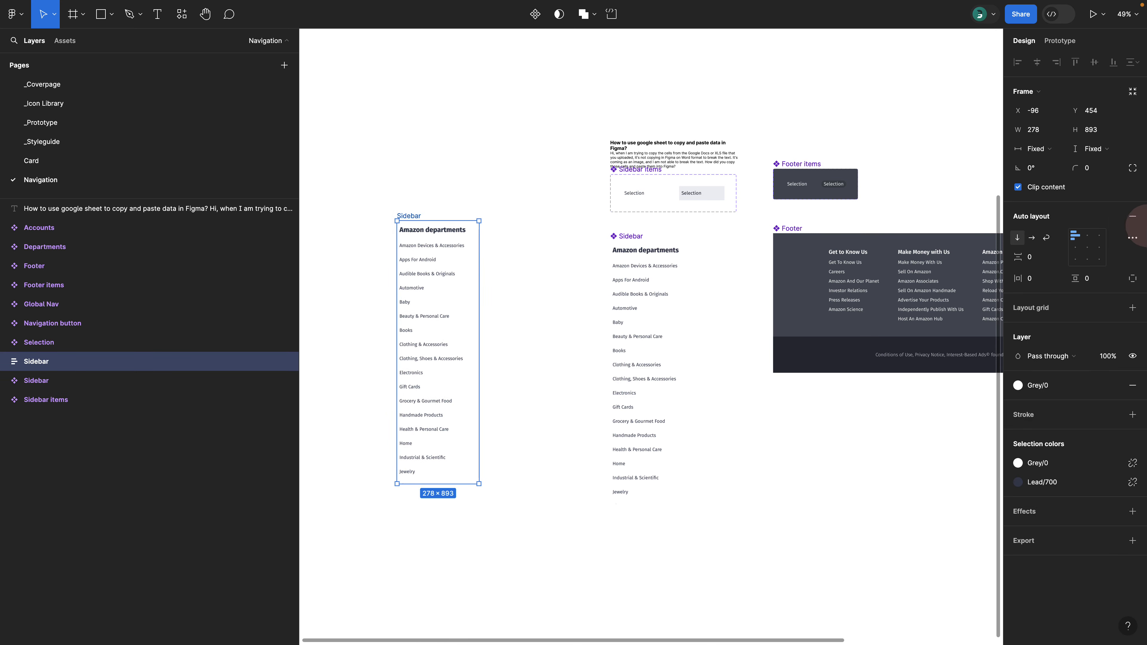
Turn off Clip content on the detached Sidebar frame and check its full list down to Watches.
{"action": "left_click", "coordinate": [1037, 189]}
{"action": "scroll", "coordinate": [422, 398], "scroll_direction": "down", "scroll_amount": 5}
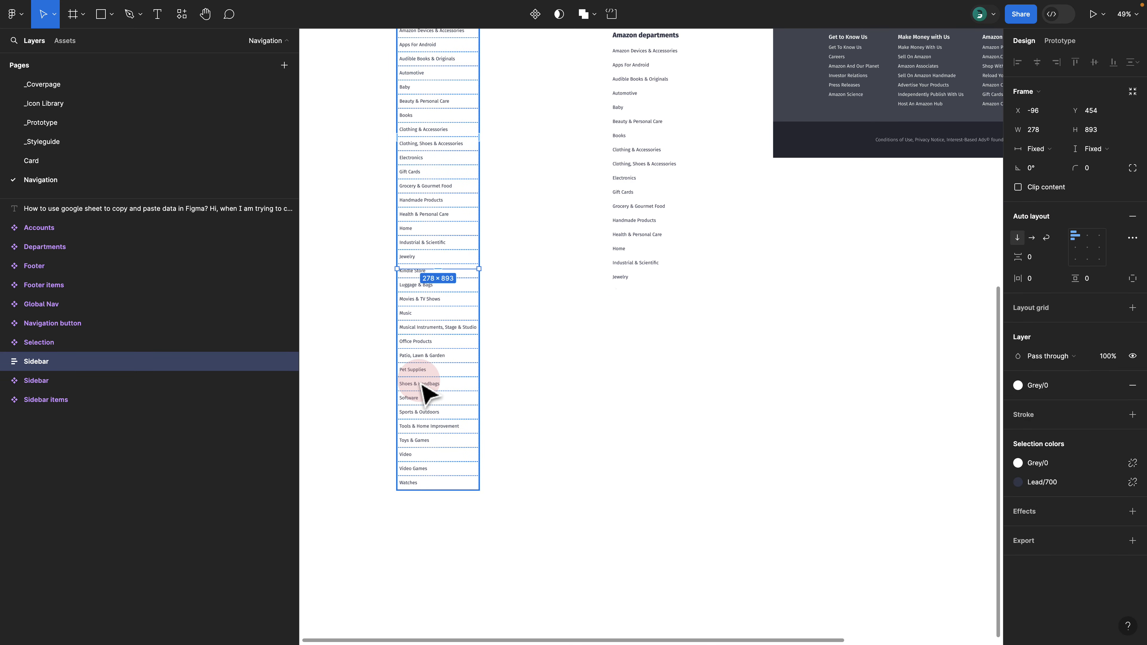
{"action": "scroll", "coordinate": [317, 375], "scroll_direction": "up", "scroll_amount": 2}
Select all Sidebar items instances inside the detached frame's Items layer and reset their overrides to the default text.
{"action": "left_click", "coordinate": [5, 361]}
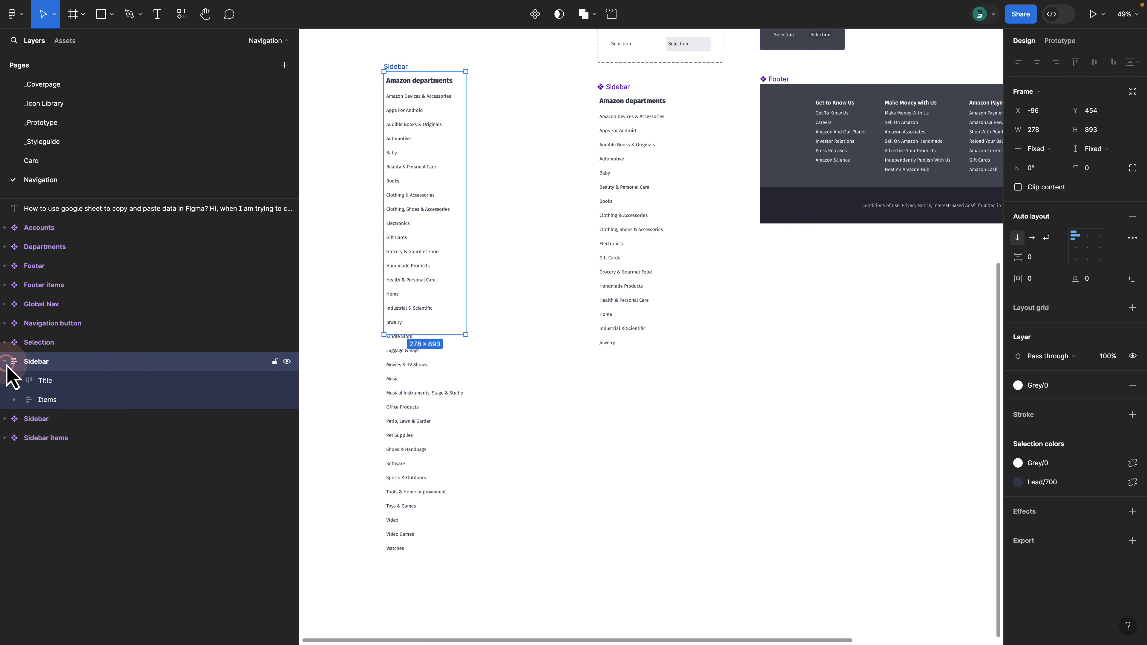
{"action": "left_click", "coordinate": [14, 400]}
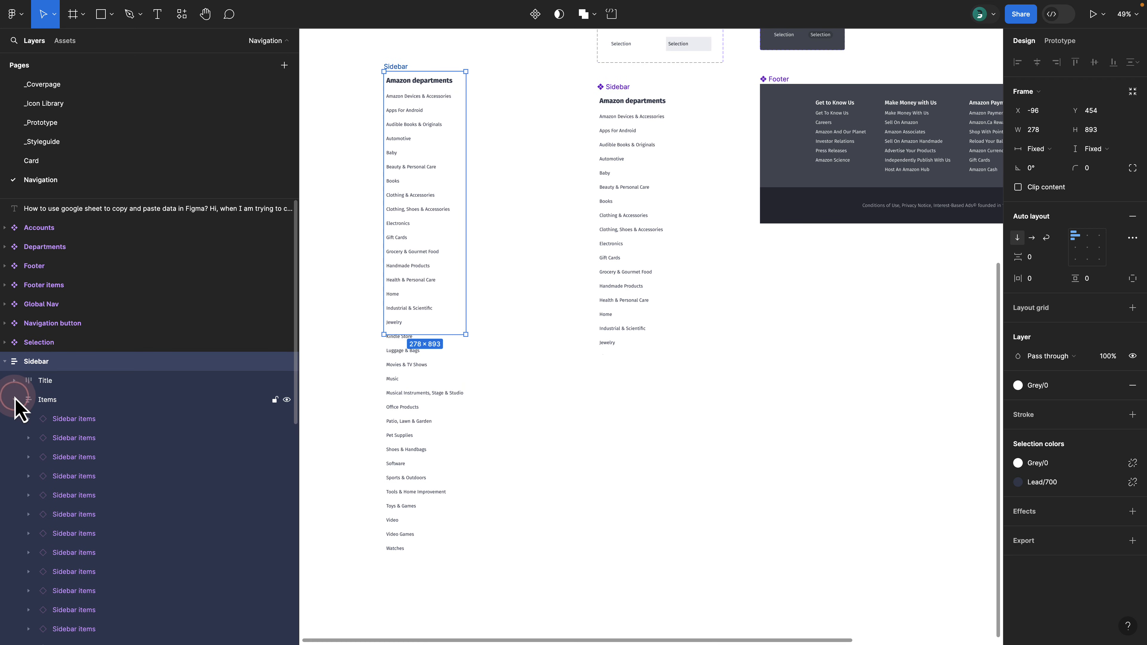
{"action": "left_click", "coordinate": [64, 397]}
{"action": "key", "text": "Return"}
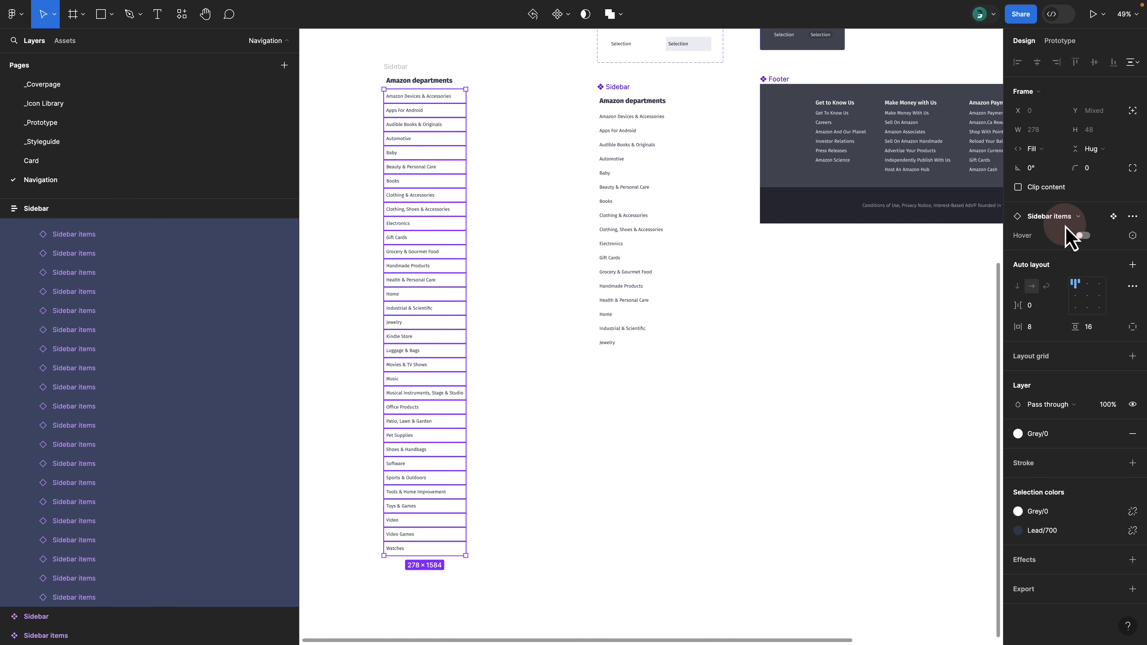
{"action": "left_click", "coordinate": [1132, 216]}
{"action": "left_click", "coordinate": [1083, 262]}
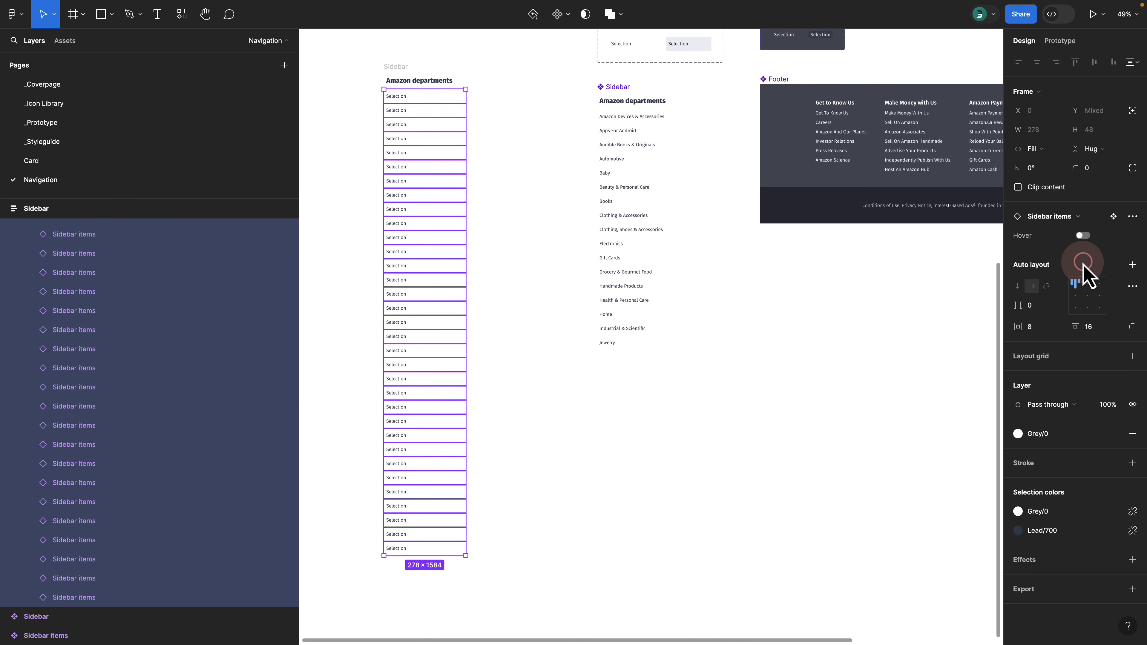
{"action": "left_click", "coordinate": [356, 82]}
Select the detached Sidebar frame and open the Google Sheets Sync plugin for it.
{"action": "left_click_drag", "start_coordinate": [387, 91], "coordinate": [443, 145]}
{"action": "scroll", "coordinate": [429, 145], "scroll_direction": "up", "scroll_amount": 5}
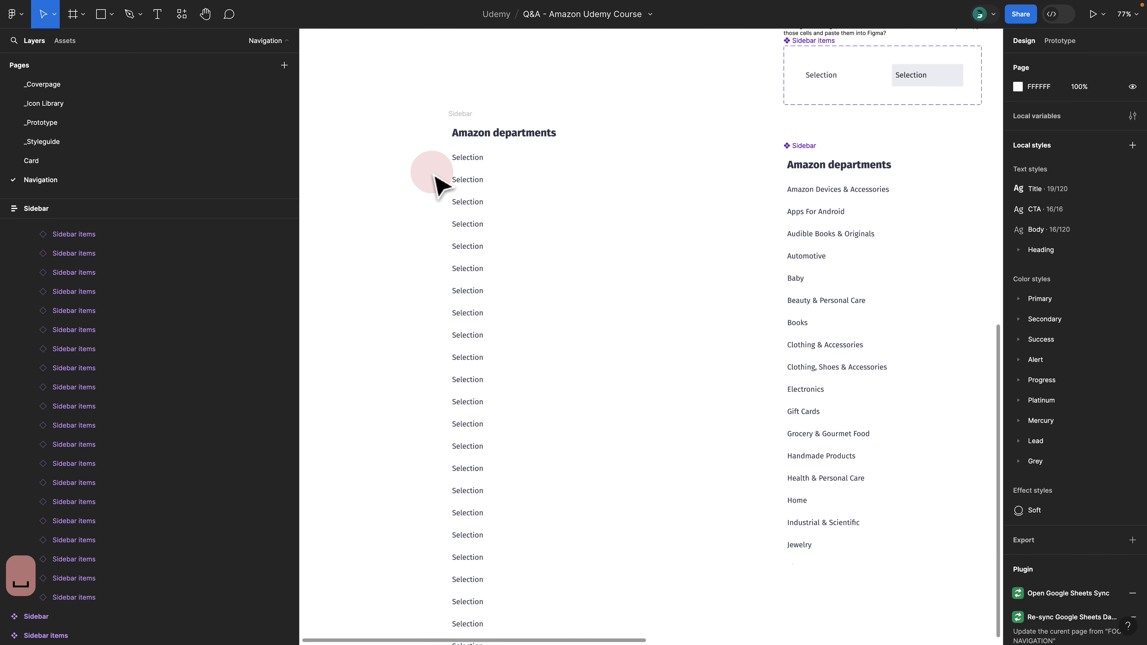
{"action": "scroll", "coordinate": [435, 178], "scroll_direction": "up", "scroll_amount": 3}
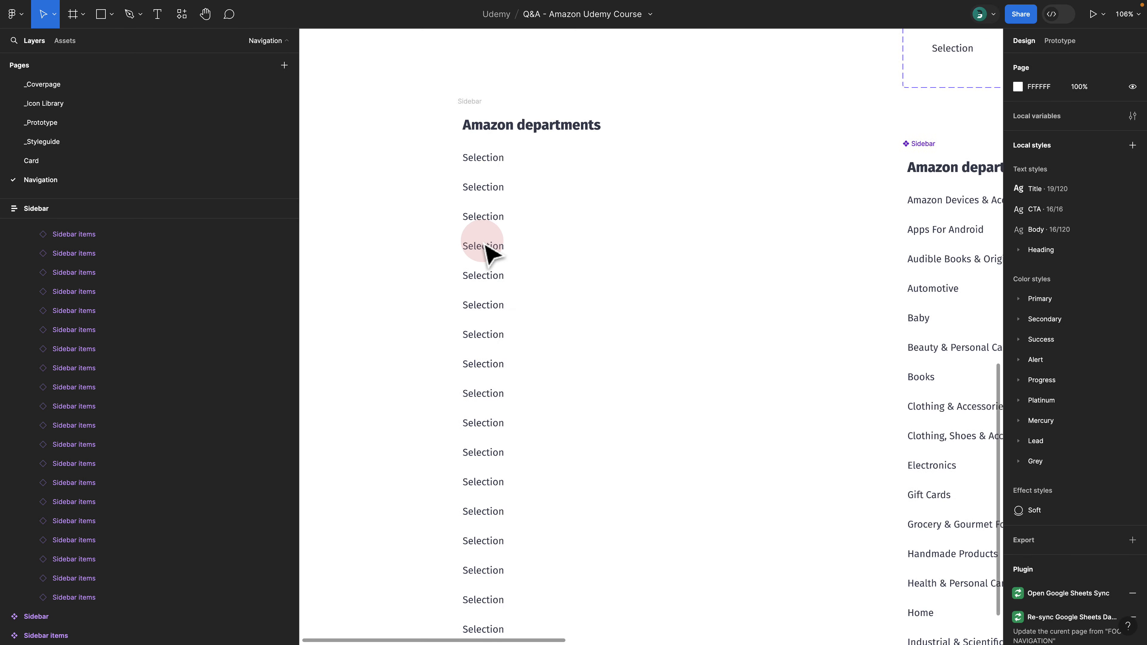
{"action": "scroll", "coordinate": [488, 251], "scroll_direction": "down", "scroll_amount": 5}
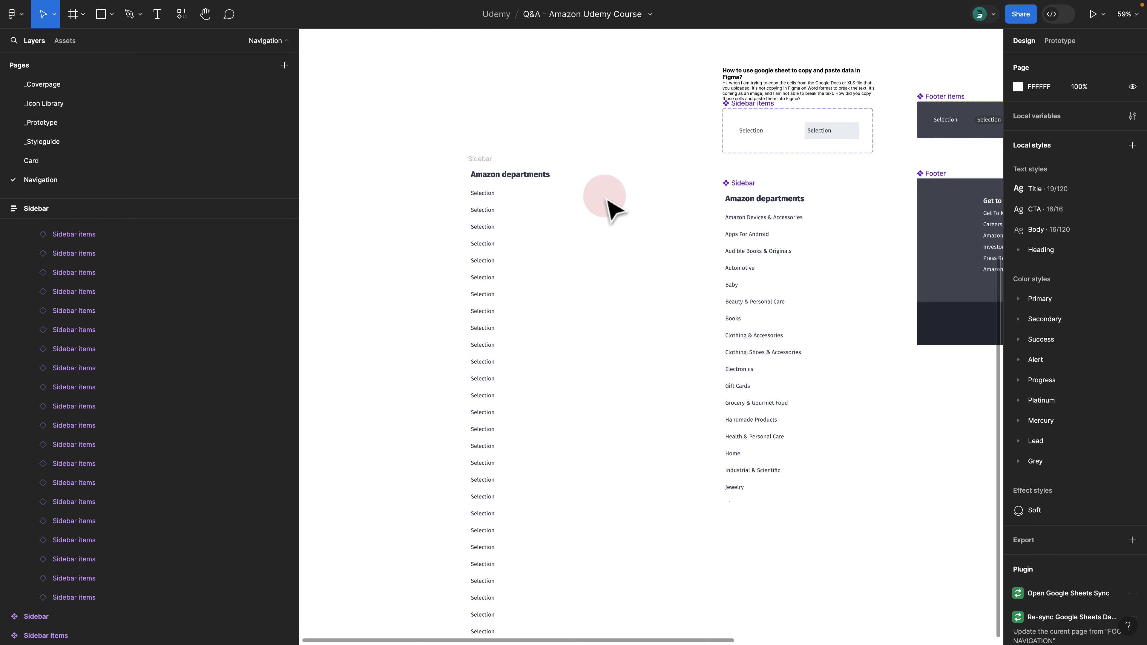
{"action": "scroll", "coordinate": [525, 156], "scroll_direction": "right", "scroll_amount": 5}
{"action": "scroll", "coordinate": [587, 178], "scroll_direction": "left", "scroll_amount": 2}
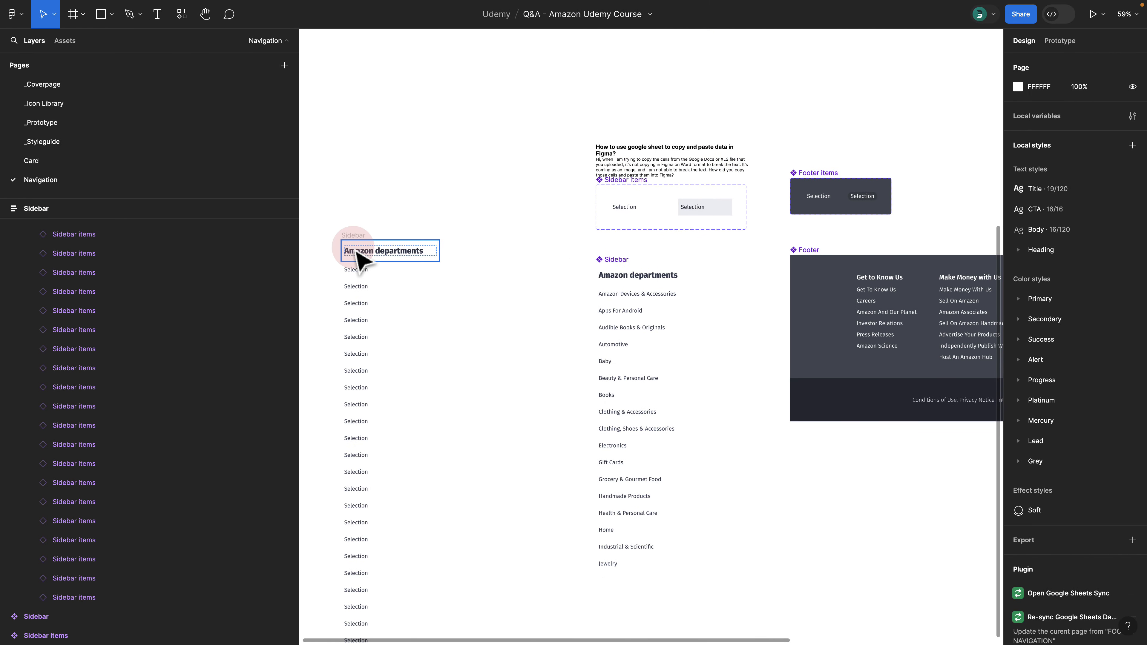
{"action": "left_click", "coordinate": [361, 237]}
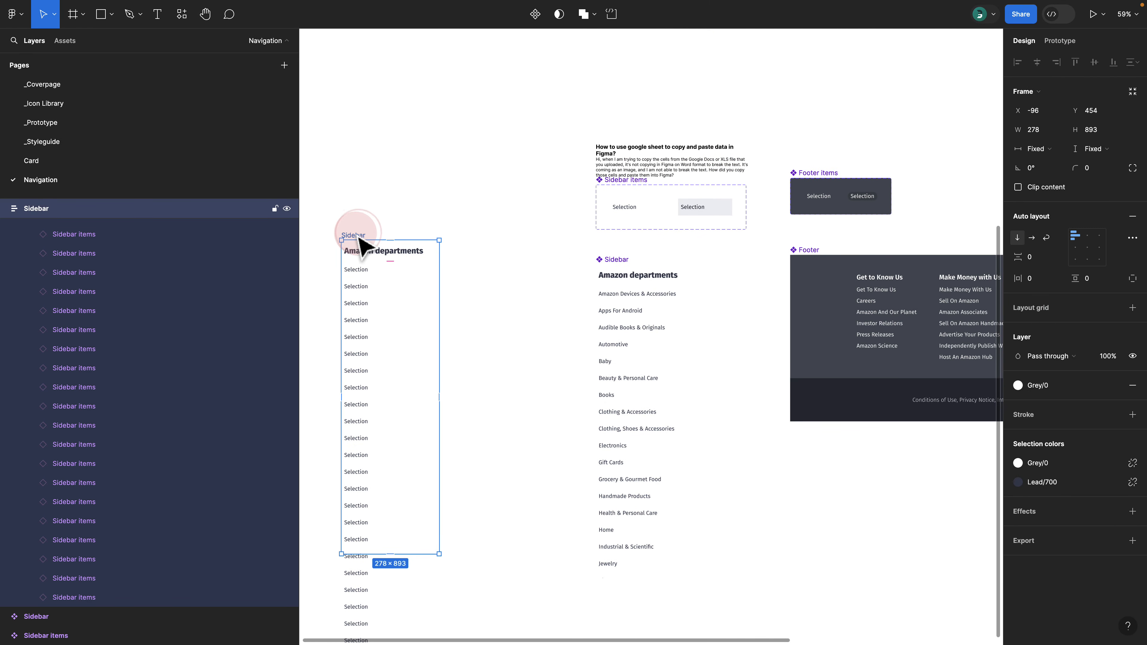
{"action": "key", "text": "super+slash"}
{"action": "type", "text": "go"}
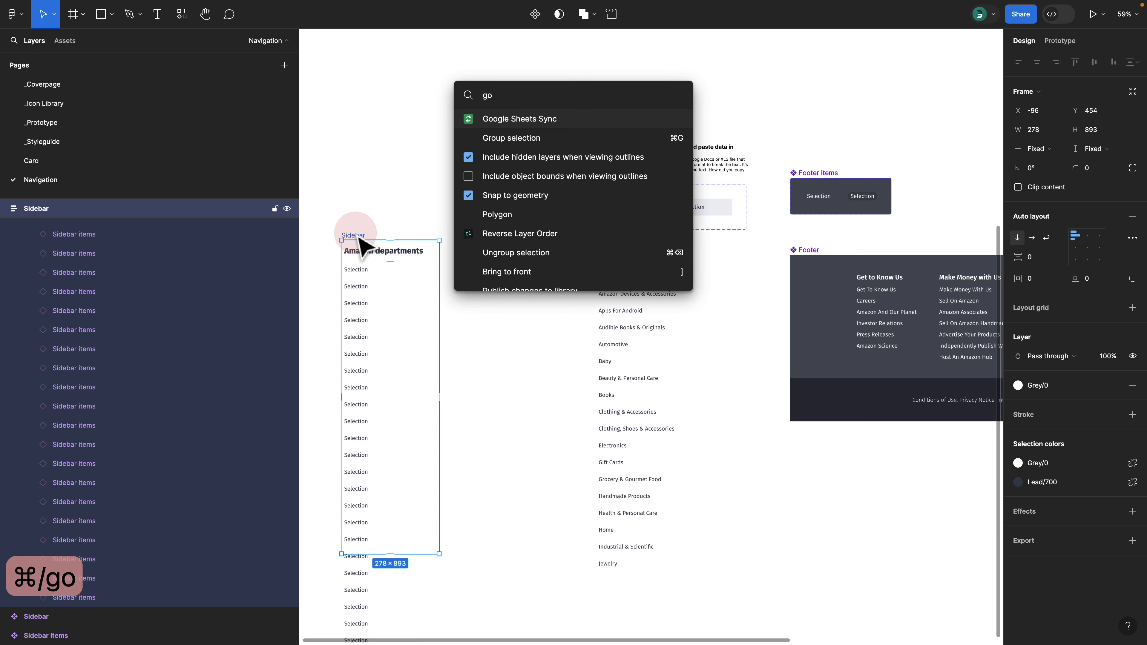
{"action": "left_click", "coordinate": [526, 119]}
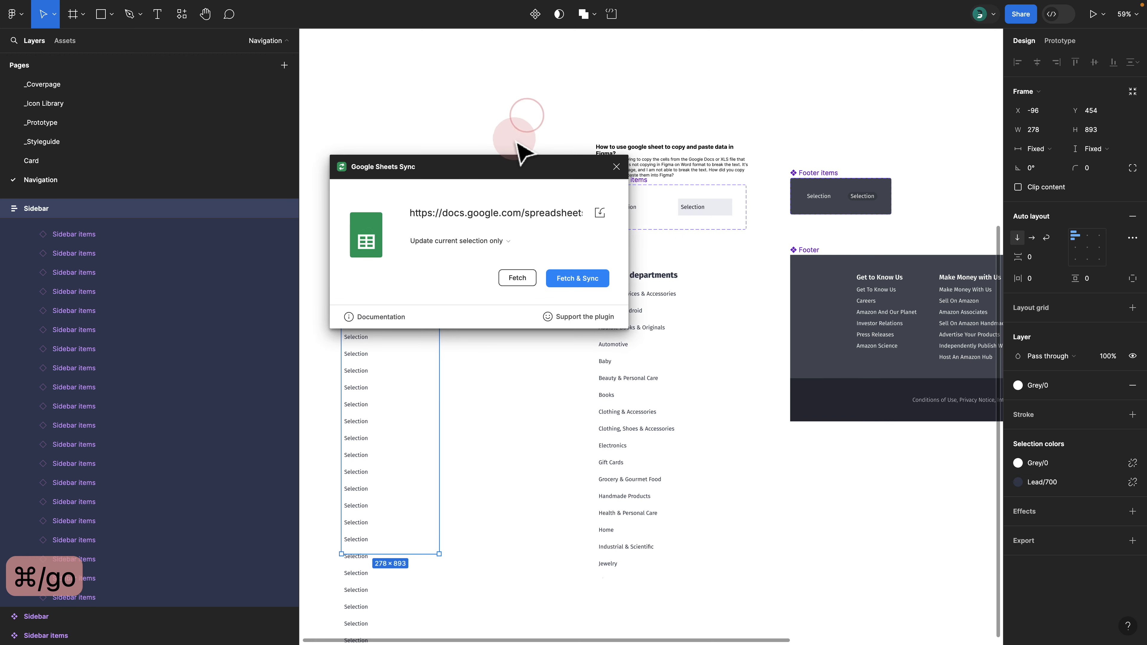
Keep the sync scope at Update current selection only, replace the sheet URL with the copied Amazon Data share link, and fetch and sync.
{"action": "left_click", "coordinate": [457, 242]}
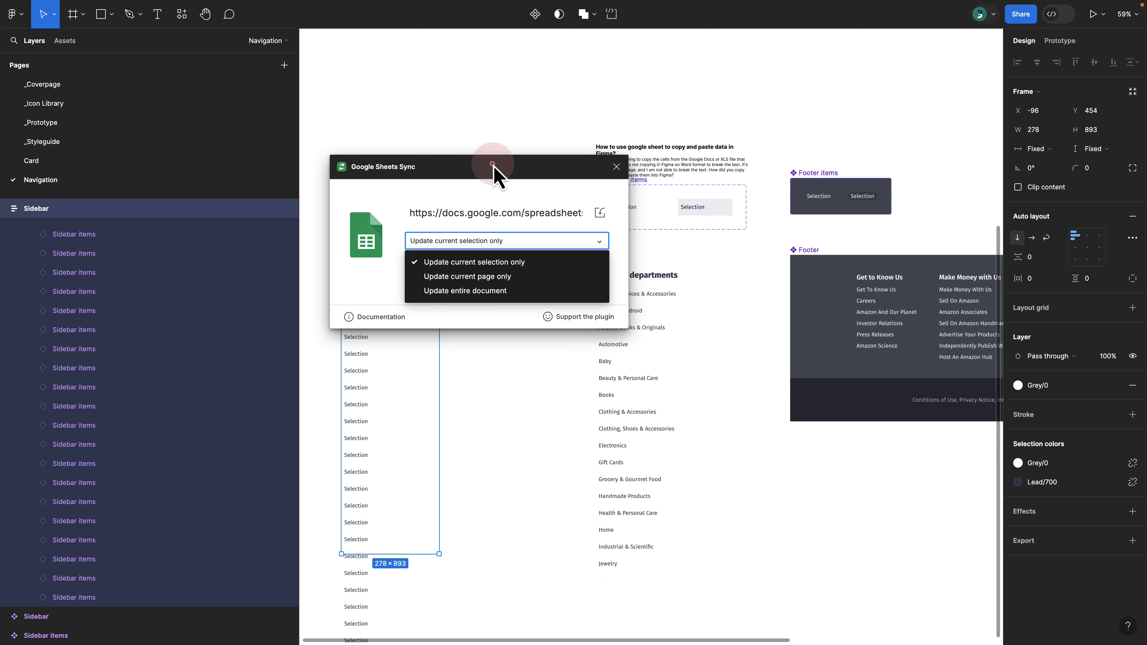
{"action": "left_click_drag", "start_coordinate": [494, 171], "coordinate": [643, 132]}
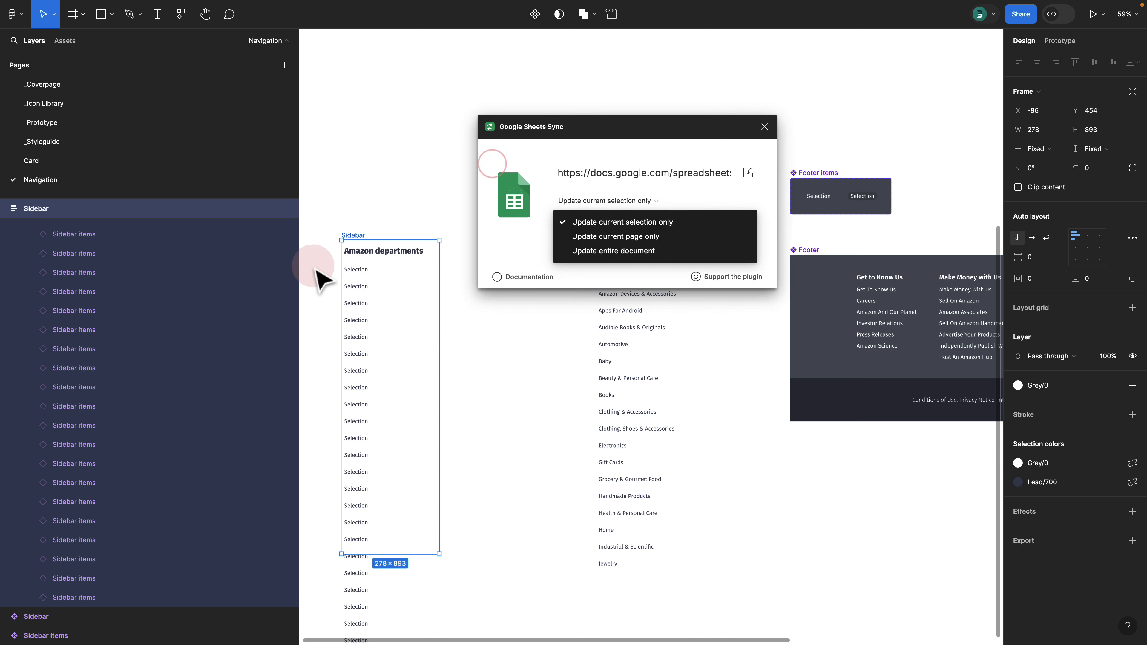
{"action": "left_click", "coordinate": [604, 222]}
{"action": "left_click", "coordinate": [626, 172]}
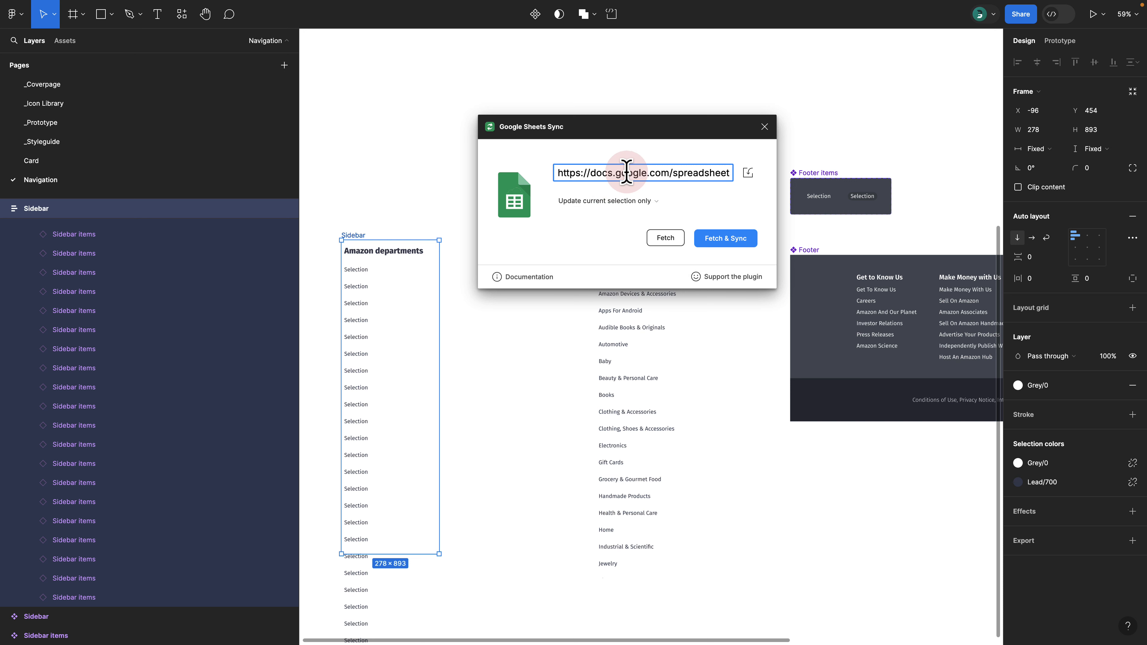
{"action": "key", "text": "super+a"}
{"action": "key", "text": "BackSpace"}
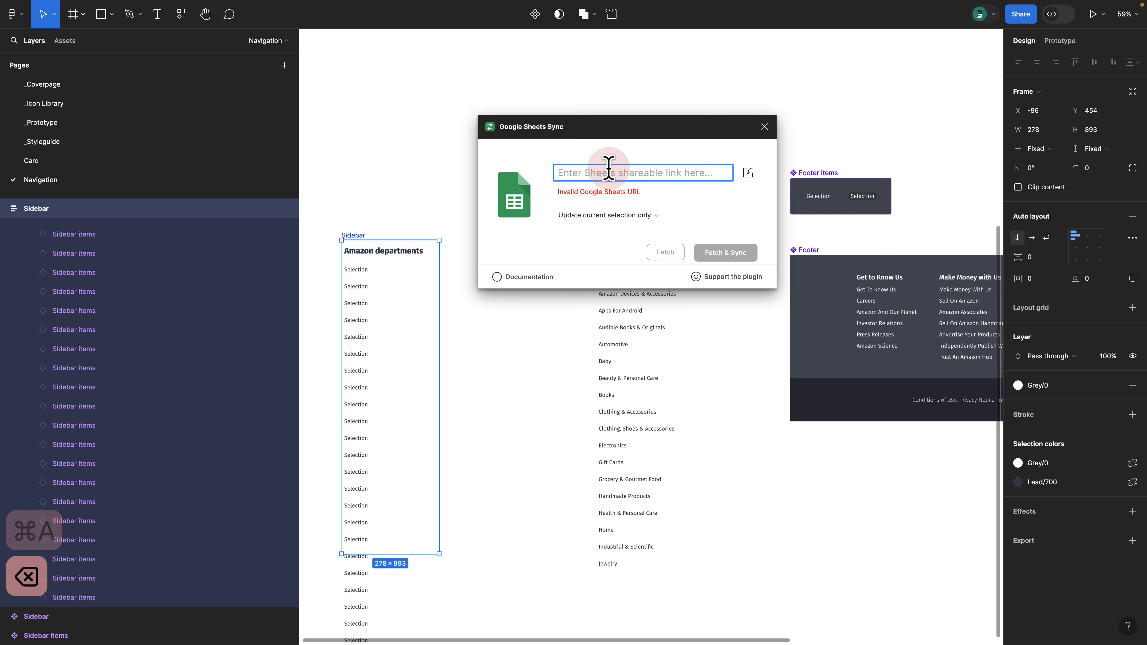
{"action": "key", "text": "super+v"}
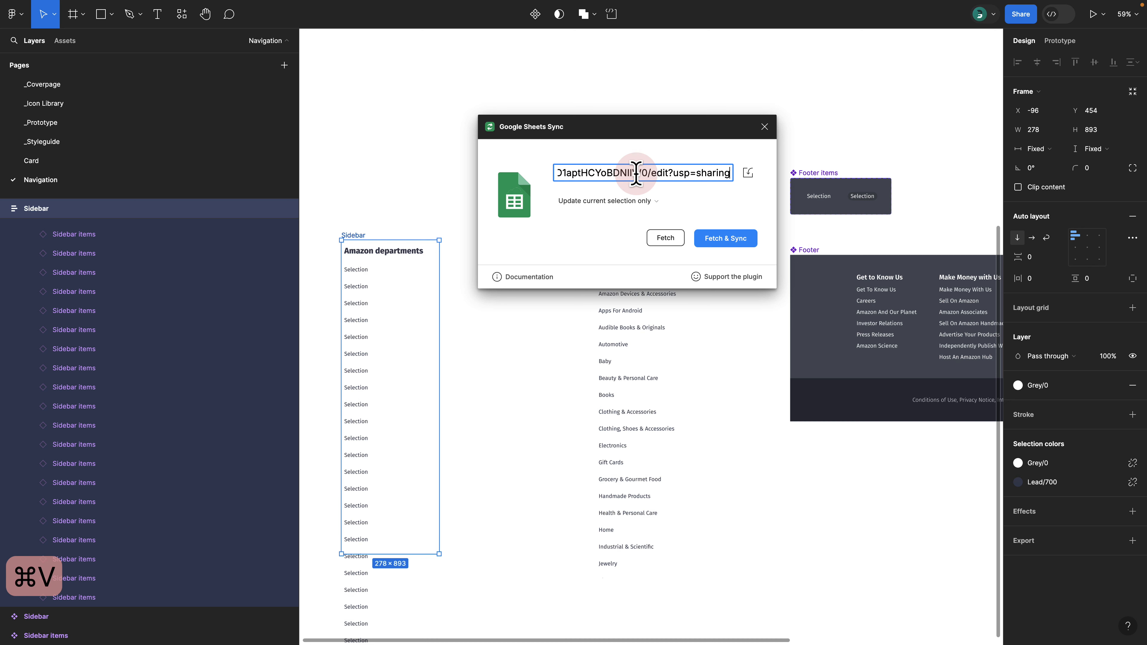
{"action": "left_click", "coordinate": [726, 240]}
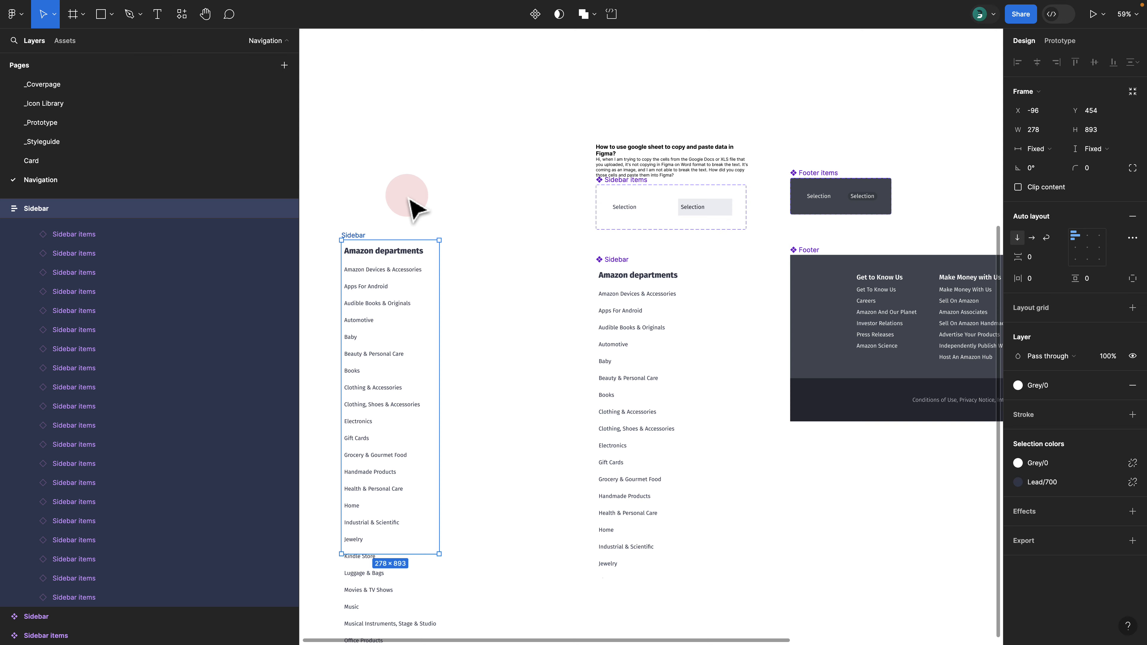
Check the synced department names in the detached Sidebar frame down to Watches and undo the sync.
{"action": "scroll", "coordinate": [409, 198], "scroll_direction": "up", "scroll_amount": 5}
{"action": "scroll", "coordinate": [409, 197], "scroll_direction": "down", "scroll_amount": 4}
{"action": "scroll", "coordinate": [409, 198], "scroll_direction": "left", "scroll_amount": 4}
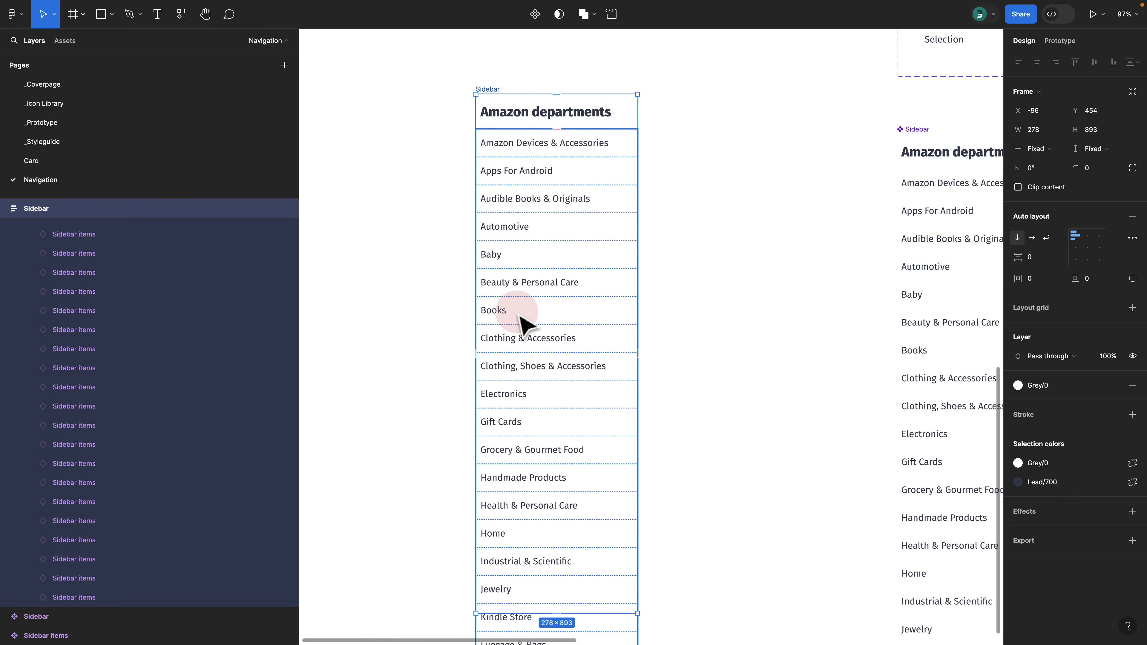
{"action": "scroll", "coordinate": [524, 323], "scroll_direction": "down", "scroll_amount": 10}
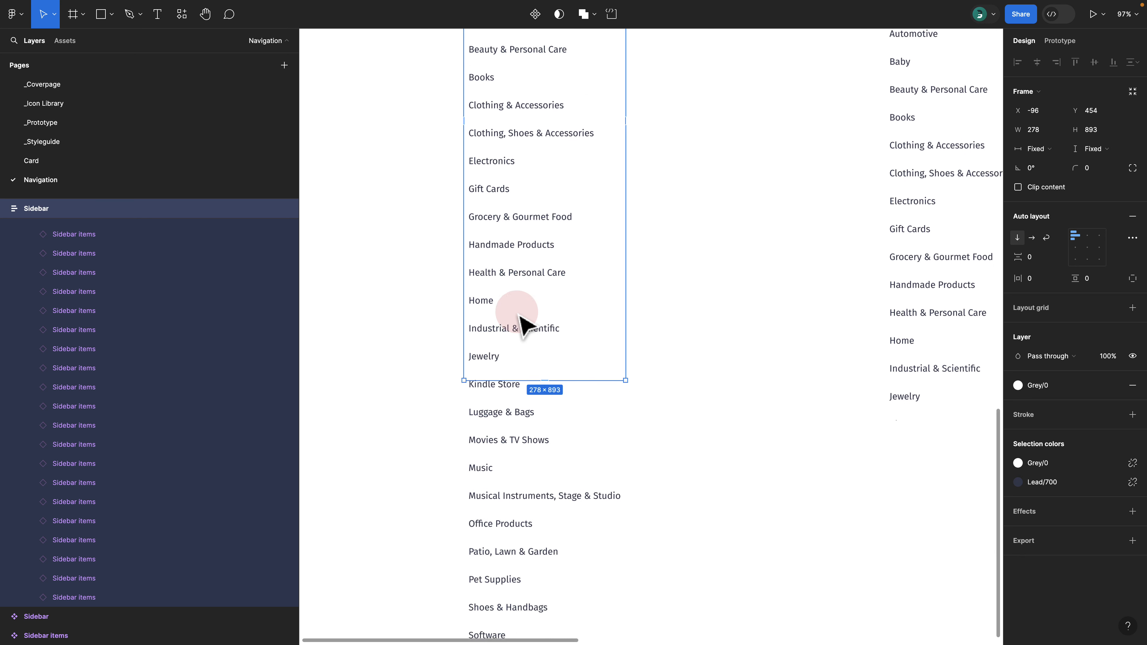
{"action": "scroll", "coordinate": [446, 328], "scroll_direction": "left", "scroll_amount": 1}
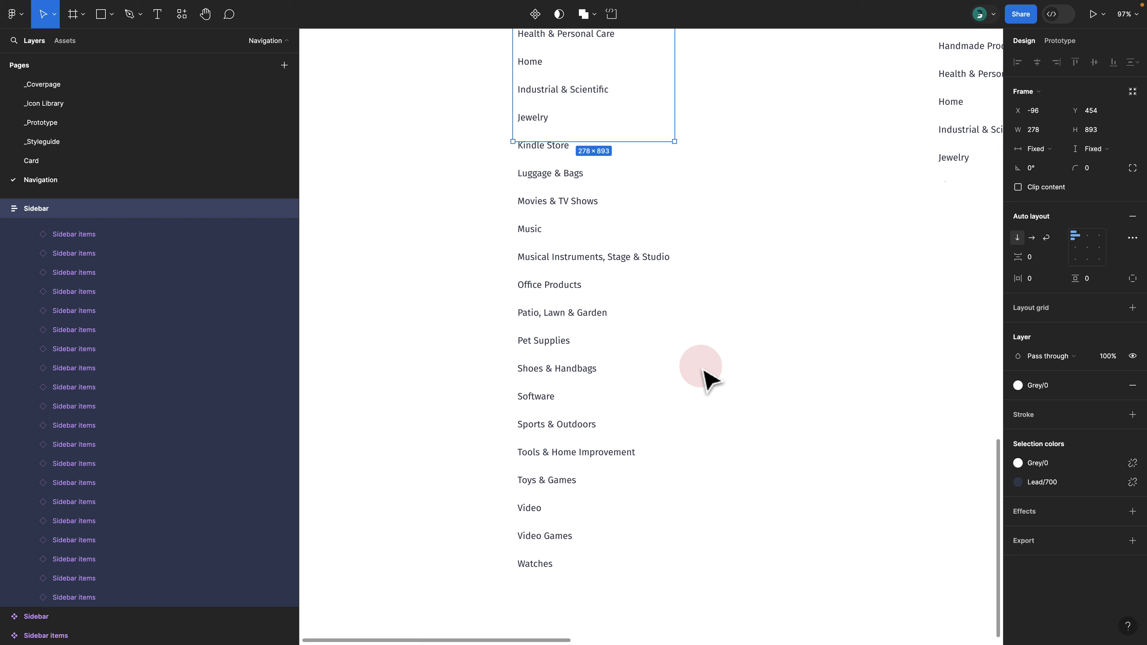
{"action": "scroll", "coordinate": [703, 372], "scroll_direction": "up", "scroll_amount": 8}
{"action": "scroll", "coordinate": [704, 372], "scroll_direction": "right", "scroll_amount": 4}
{"action": "key", "text": "super+z"}
{"action": "key", "text": "super+z"}
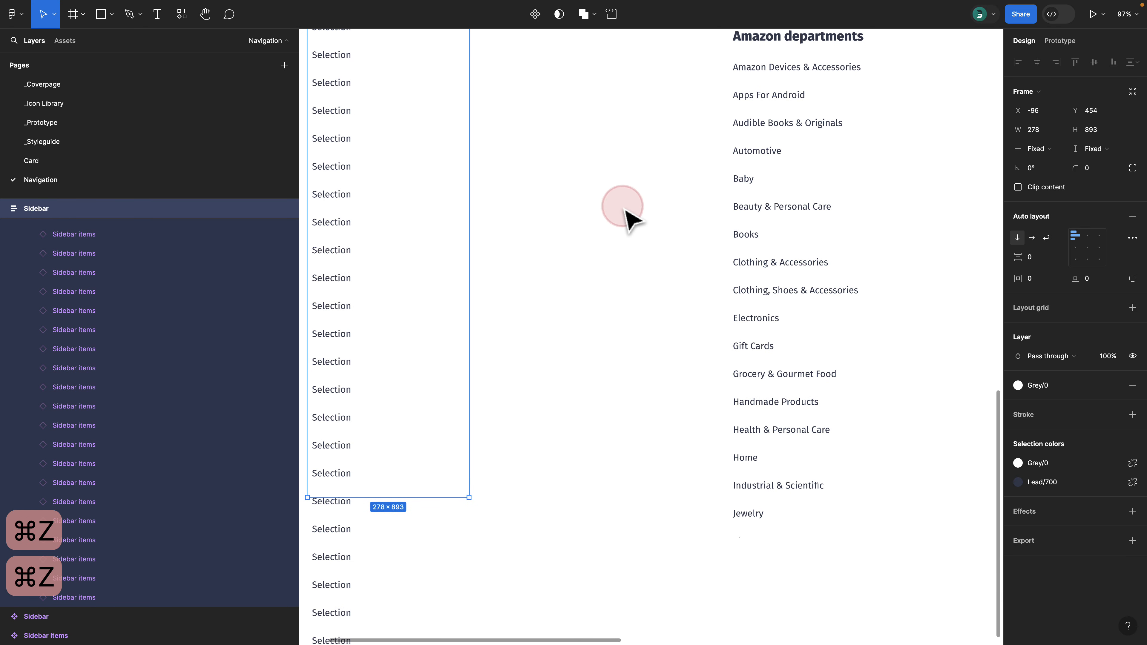
Collapse the layer tree and rename the text layer inside the Sidebar items Hover=False variant as #sidebarR.
{"action": "scroll", "coordinate": [628, 218], "scroll_direction": "up", "scroll_amount": 5}
{"action": "scroll", "coordinate": [628, 218], "scroll_direction": "right", "scroll_amount": 3}
{"action": "left_click", "coordinate": [626, 163]}
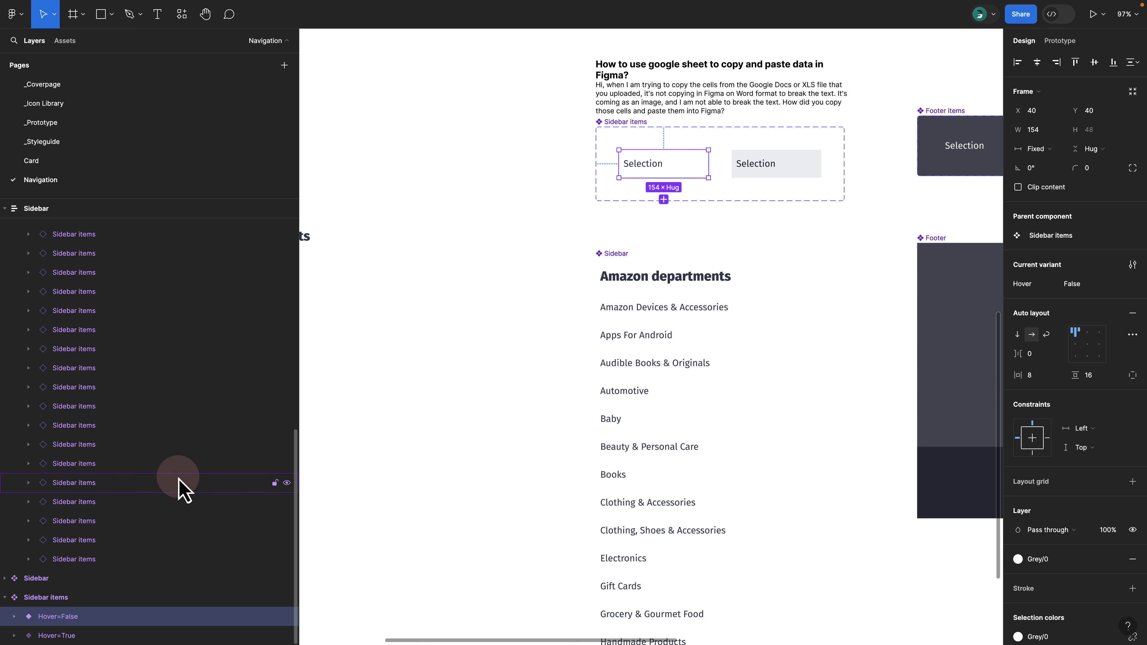
{"action": "key", "text": "alt+l"}
{"action": "left_click", "coordinate": [14, 420]}
{"action": "left_click", "coordinate": [68, 440]}
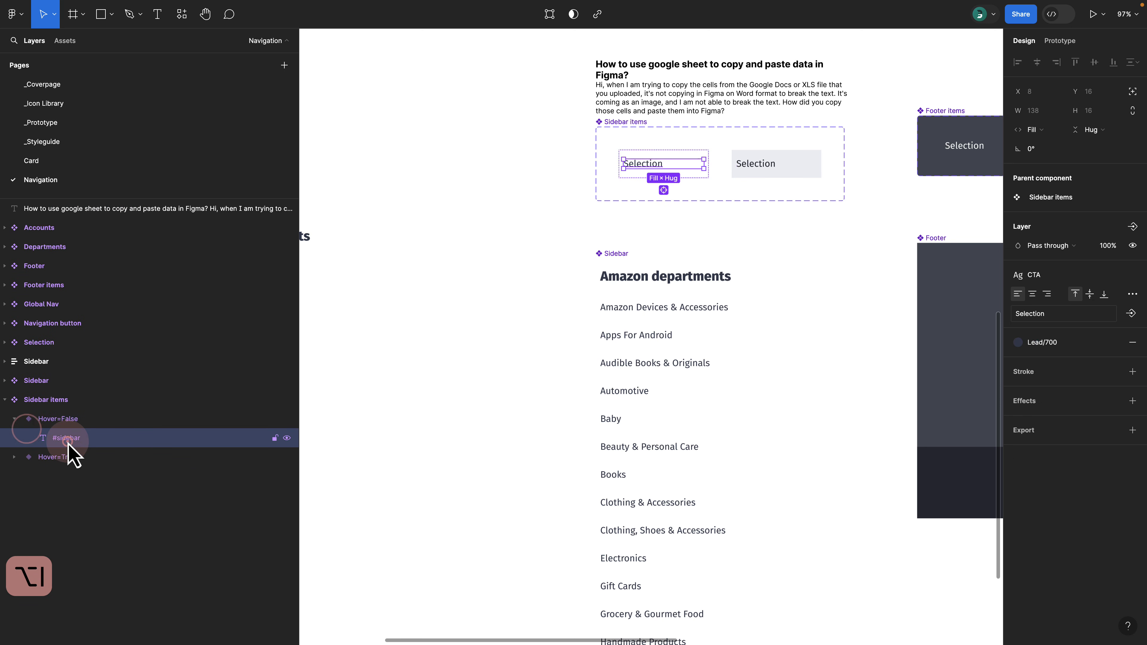
{"action": "double_click", "coordinate": [85, 439]}
{"action": "type", "text": "R"}
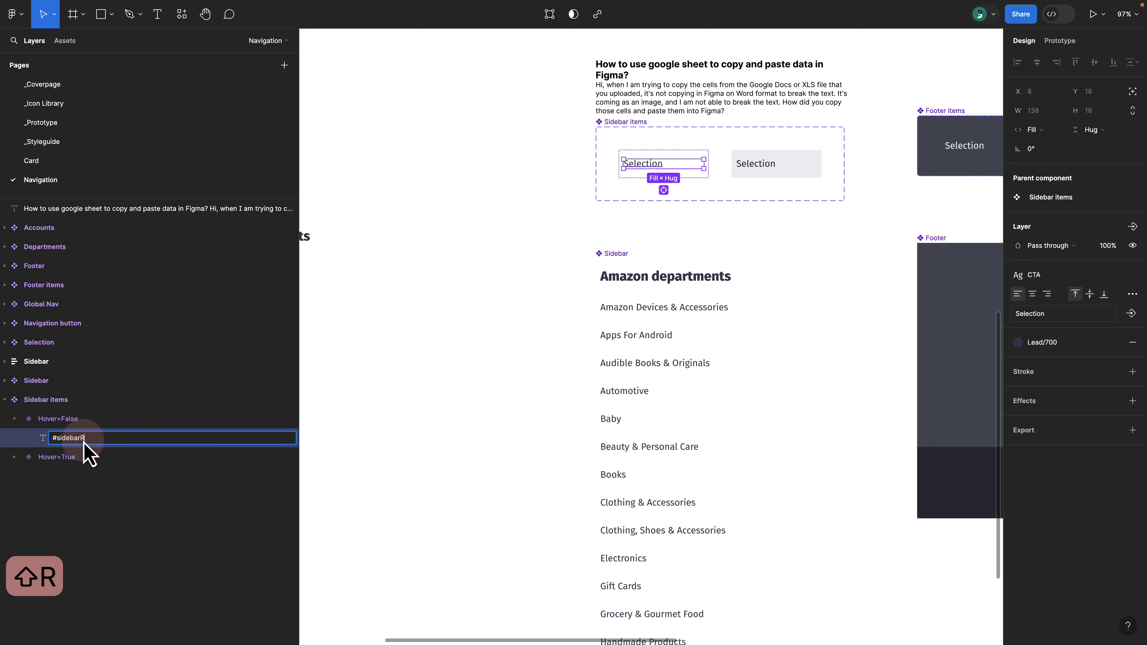
{"action": "left_click", "coordinate": [472, 395]}
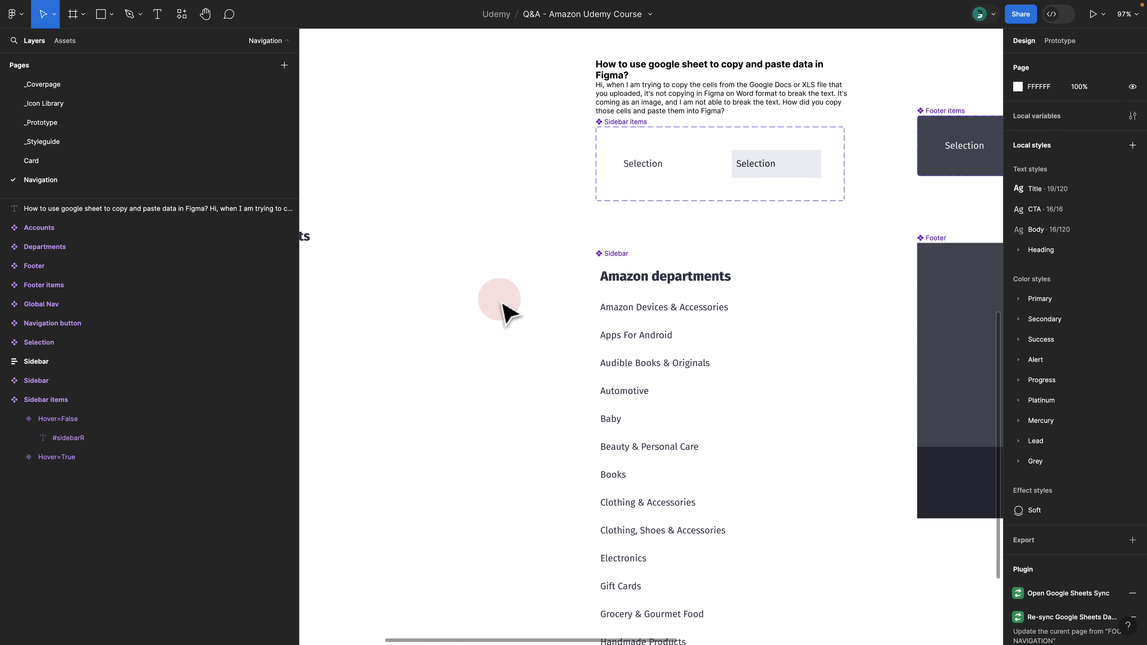
Run Google Sheets Sync on the detached Sidebar frame again, pasting the sheet's share link and syncing the current selection only.
{"action": "scroll", "coordinate": [505, 307], "scroll_direction": "left", "scroll_amount": 10}
{"action": "left_click", "coordinate": [505, 242]}
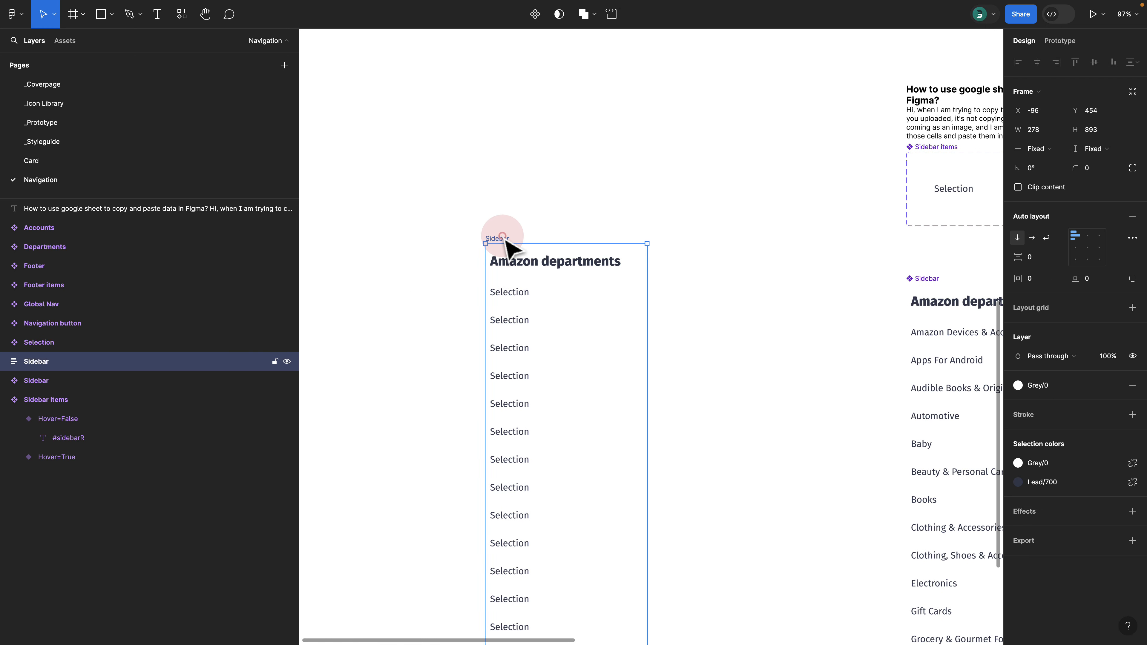
{"action": "key", "text": "super+slash"}
{"action": "key", "text": "Return"}
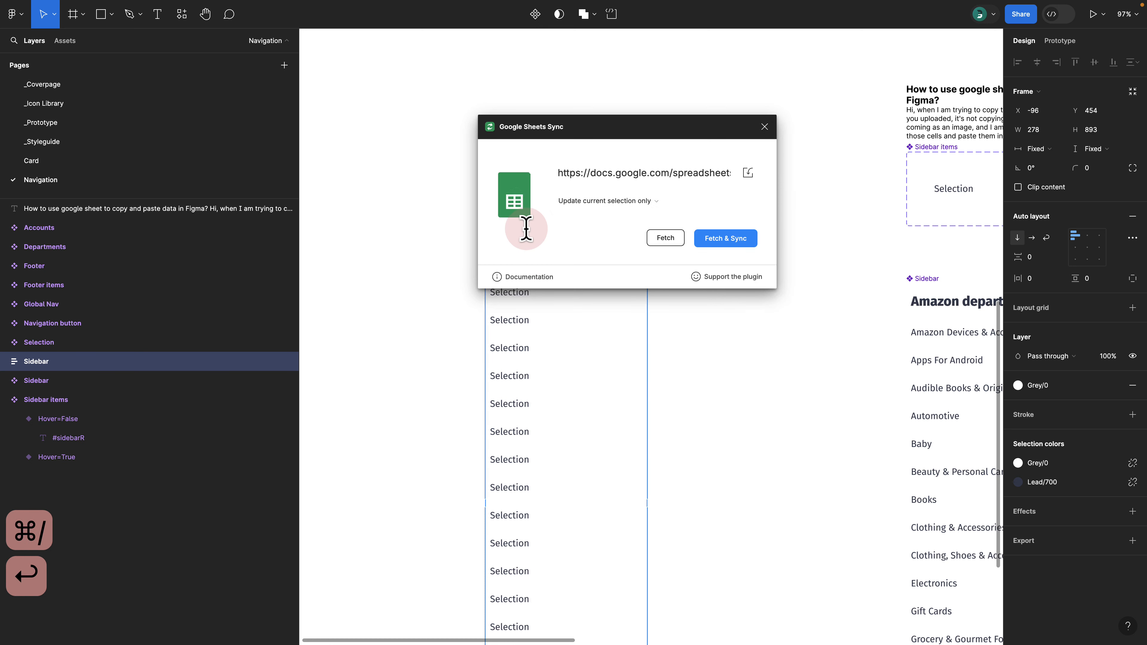
{"action": "key", "text": "super+a"}
{"action": "key", "text": "super+v"}
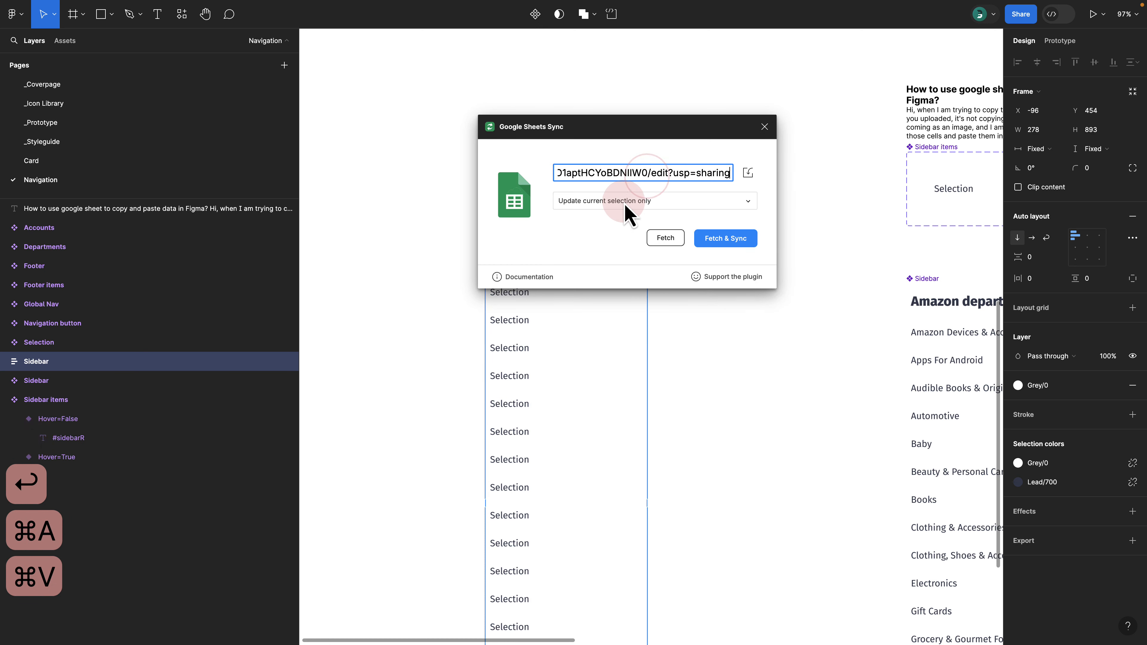
{"action": "left_click", "coordinate": [708, 243]}
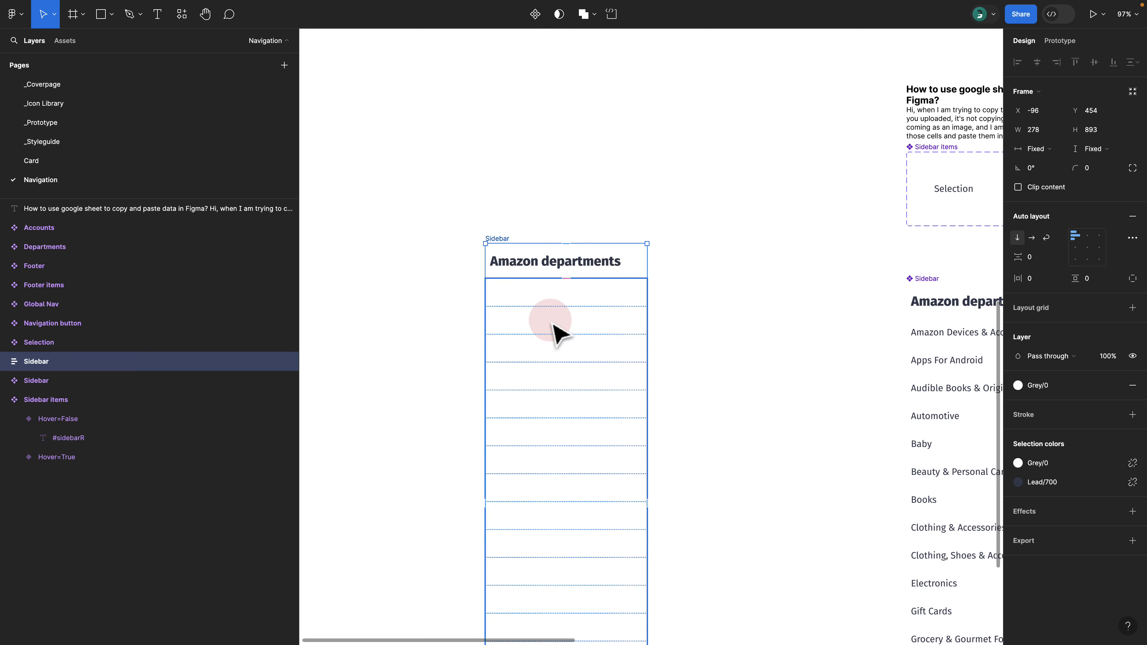
Rename the Hover=False text layer as #sidebar and compare its name with the header in cell A1 of the Amazon Data sheet.
{"action": "double_click", "coordinate": [83, 438]}
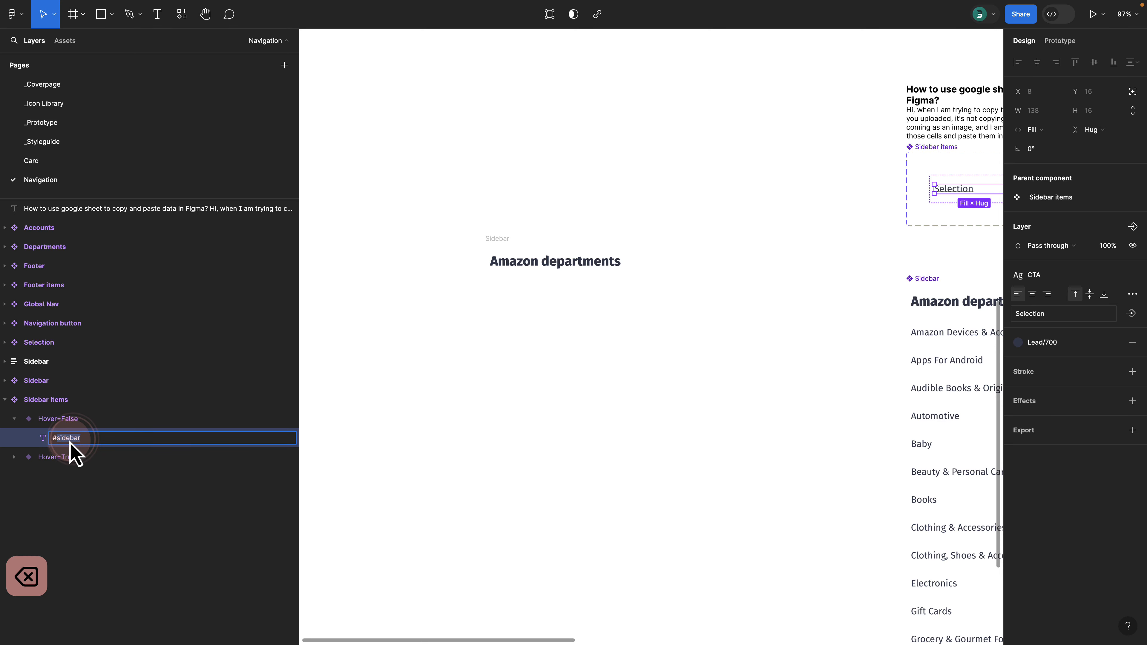
{"action": "key", "text": "ctrl+Right"}
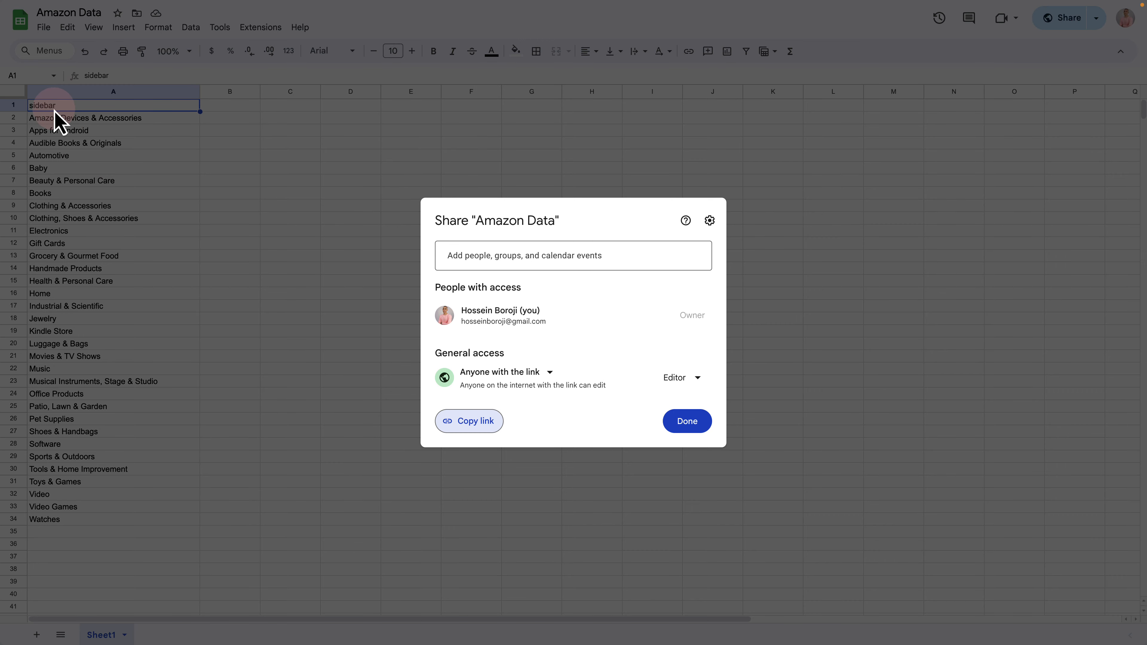
{"action": "key", "text": "ctrl+Left"}
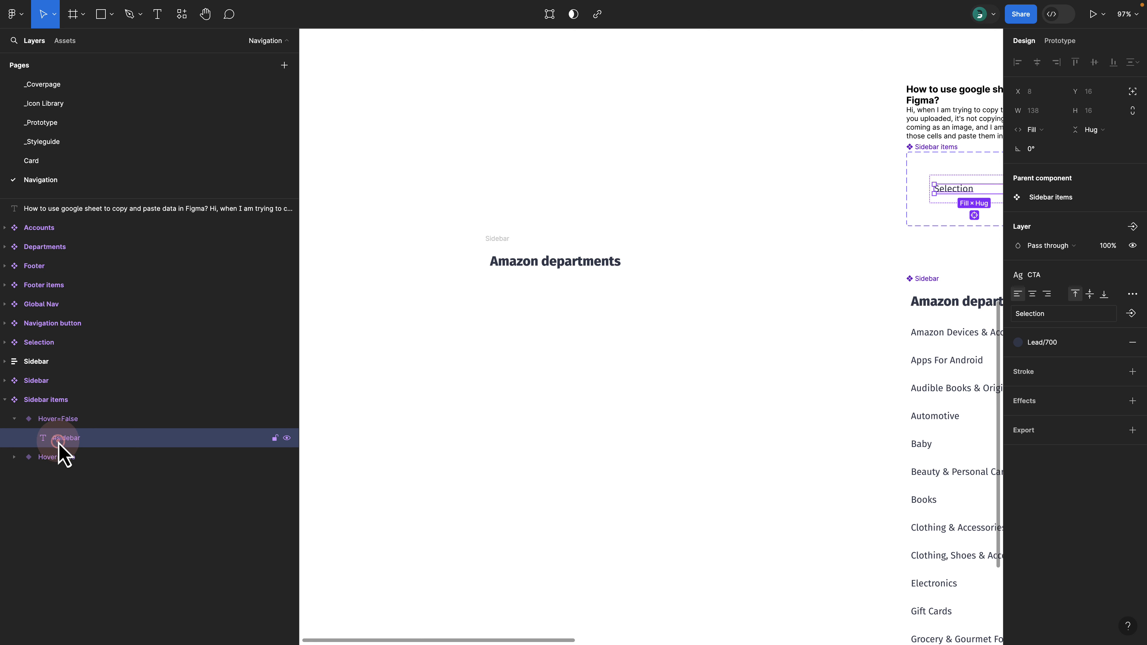
{"action": "double_click", "coordinate": [58, 442]}
{"action": "key", "text": "shift+Left"}
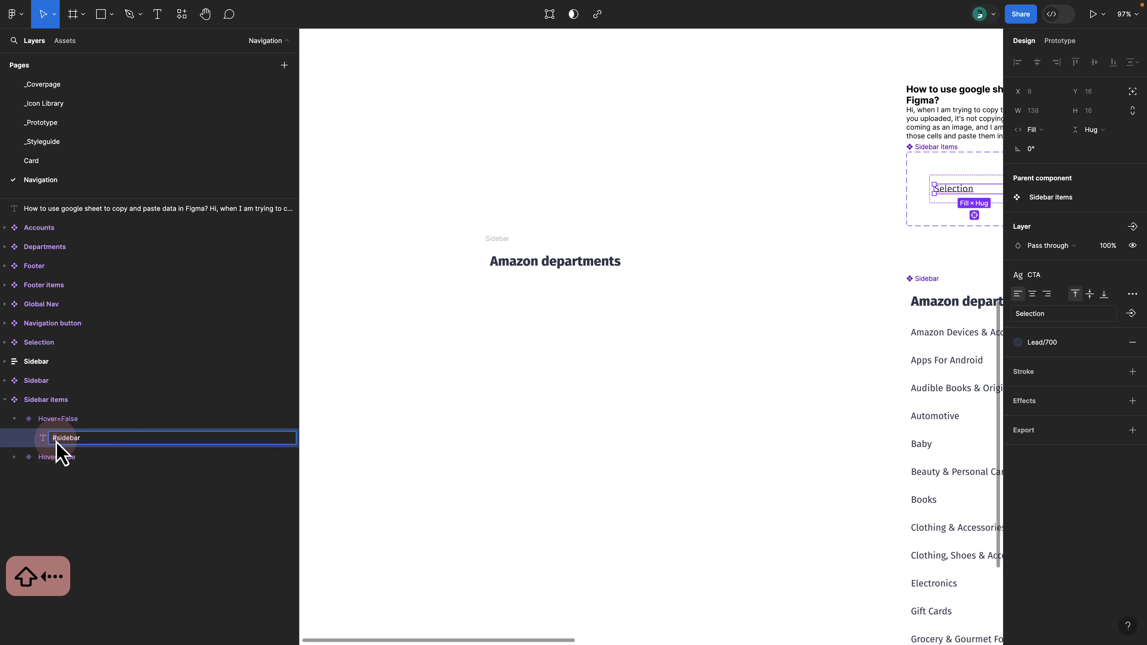